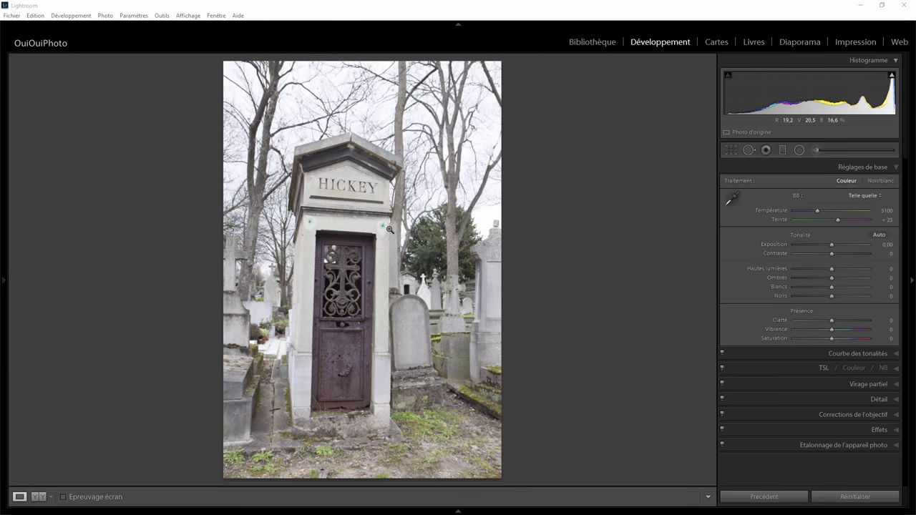
- Lower the highlights to -83 and send the photo to Photoshop CC 2015 for editing
{"action": "left_click", "coordinate": [334, 192]}
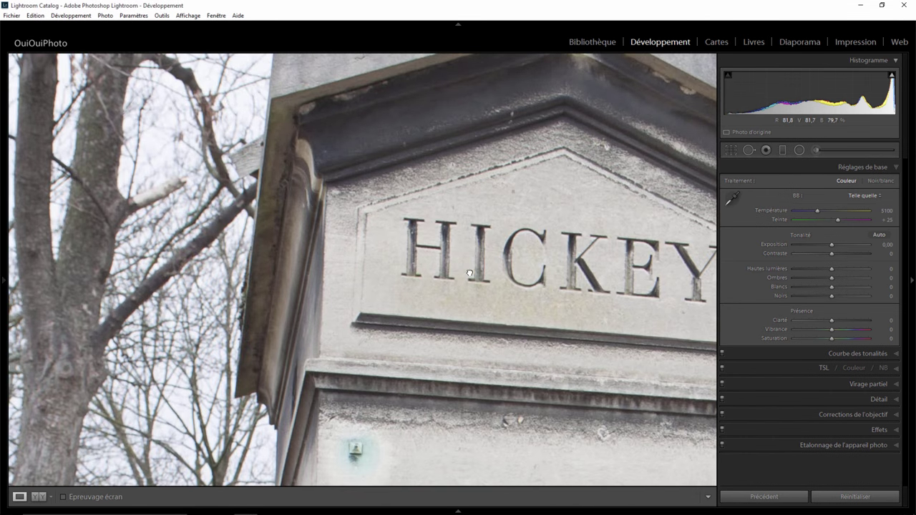
{"action": "left_click", "coordinate": [466, 271]}
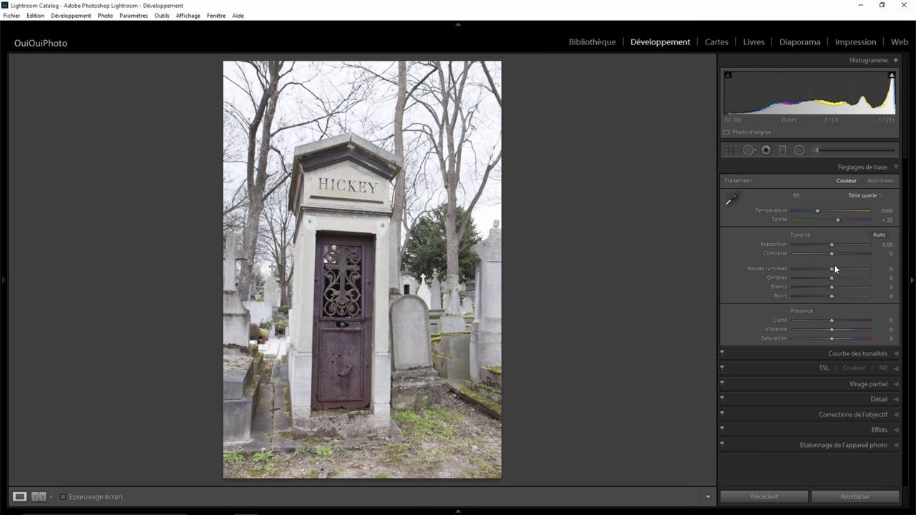
{"action": "left_click_drag", "start_coordinate": [833, 268], "coordinate": [800, 270]}
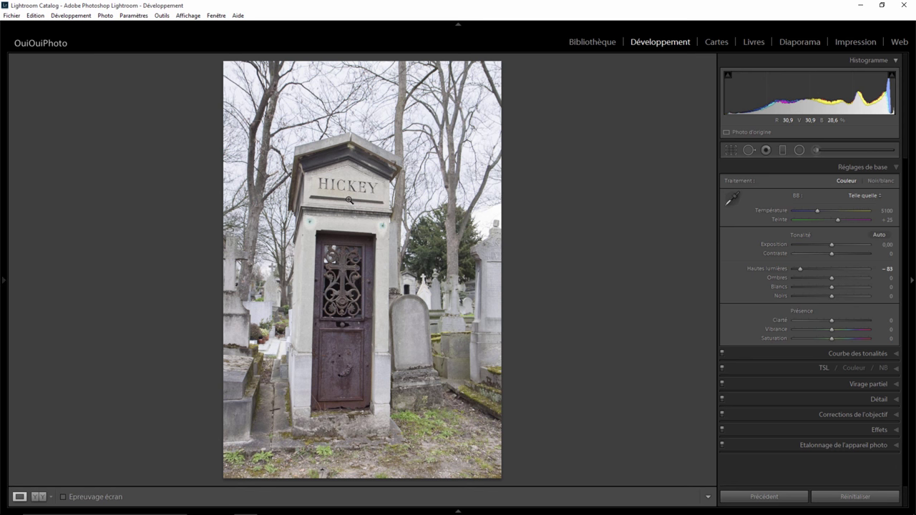
{"action": "right_click", "coordinate": [349, 201]}
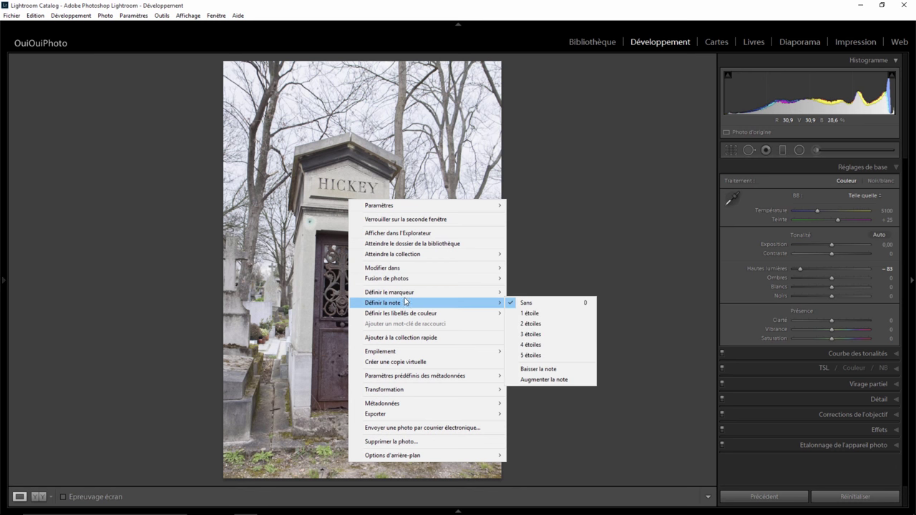
{"action": "mouse_move", "coordinate": [401, 267]}
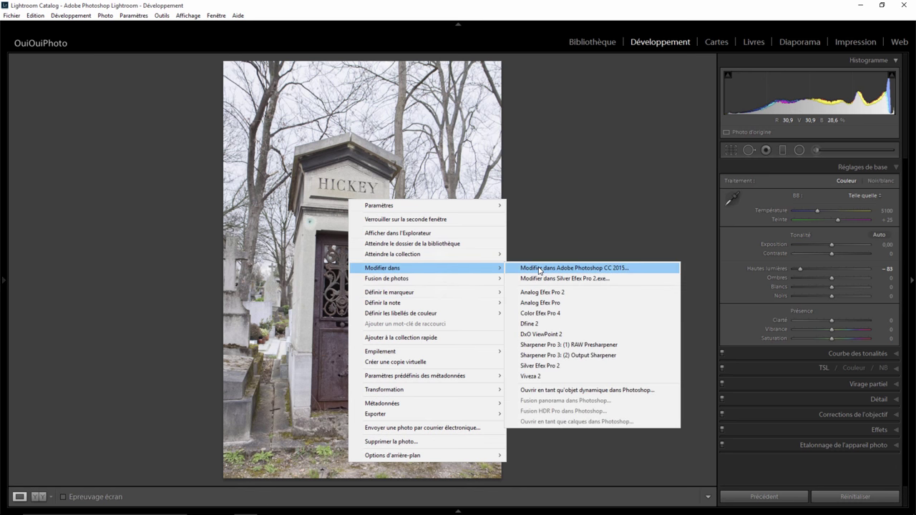
{"action": "left_click", "coordinate": [522, 267]}
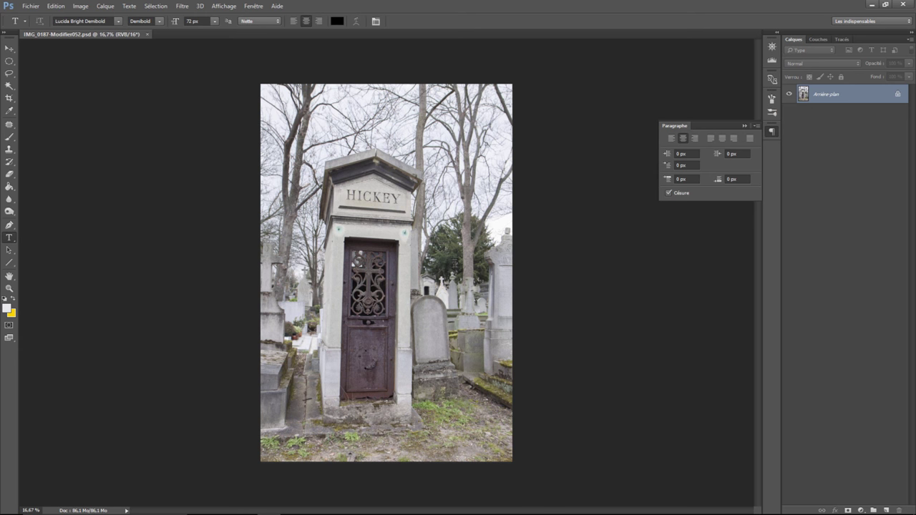
- Zoom to 200% and pan until the HICKEY lettering fills the view
{"action": "key", "text": "ctrl+plus"}
{"action": "key", "text": "ctrl+plus"}
{"action": "key", "text": "ctrl+plus"}
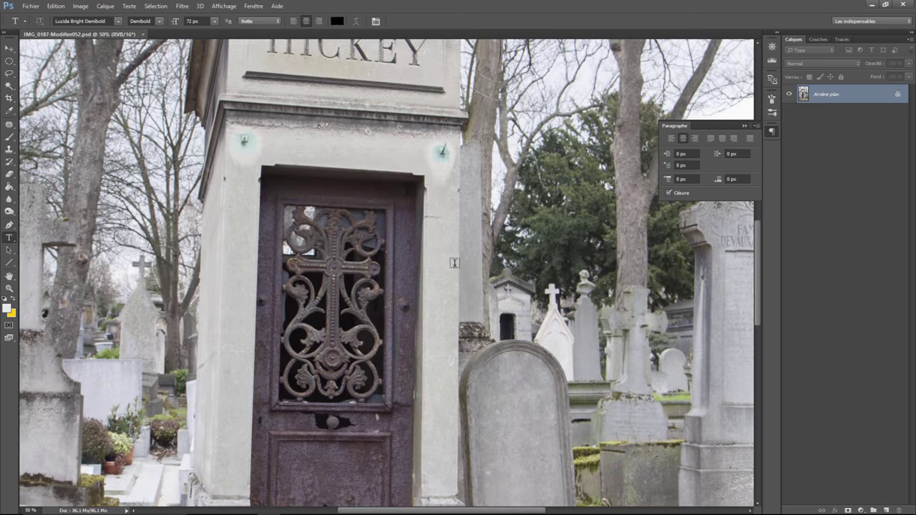
{"action": "left_click_drag", "start_coordinate": [760, 249], "coordinate": [754, 203]}
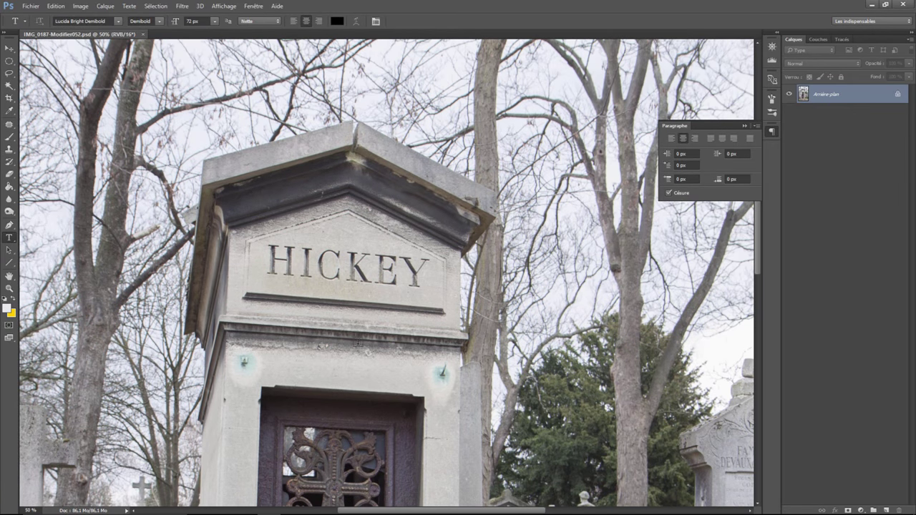
{"action": "key", "text": "ctrl+plus"}
{"action": "key", "text": "ctrl+plus"}
{"action": "key", "text": "ctrl+plus"}
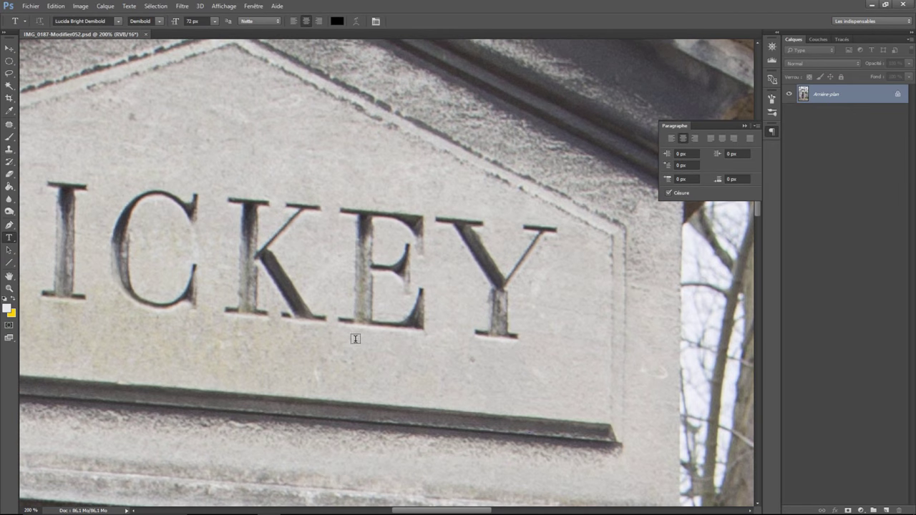
{"action": "left_click_drag", "start_coordinate": [462, 513], "coordinate": [438, 512]}
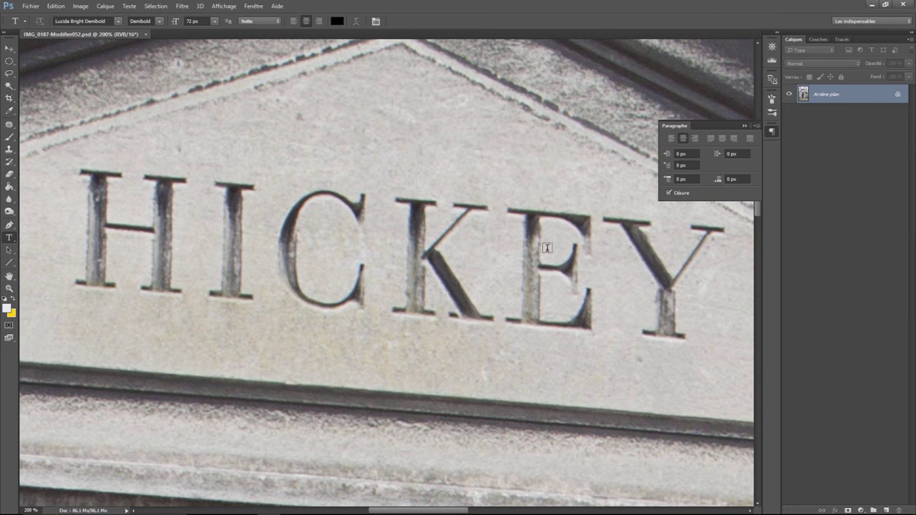
- Lasso the Y, feather its edge 0.9 px, and copy it onto a new layer, Calque 1
{"action": "left_click", "coordinate": [9, 73]}
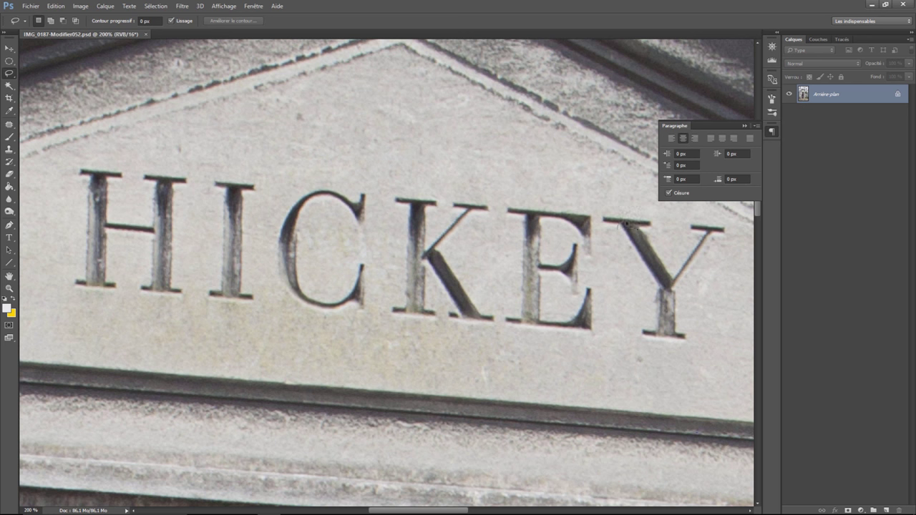
{"action": "mouse_move", "coordinate": [643, 227]}
{"action": "left_mouse_down"}
{"action": "mouse_move", "coordinate": [704, 232]}
{"action": "mouse_move", "coordinate": [716, 242]}
{"action": "mouse_move", "coordinate": [688, 284]}
{"action": "mouse_move", "coordinate": [655, 292]}
{"action": "mouse_move", "coordinate": [621, 237]}
{"action": "left_mouse_up"}
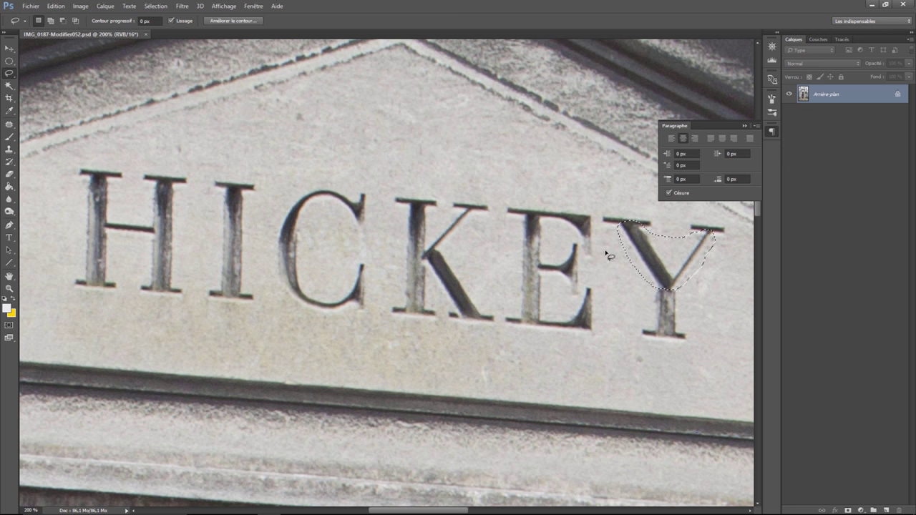
{"action": "left_click", "coordinate": [234, 21]}
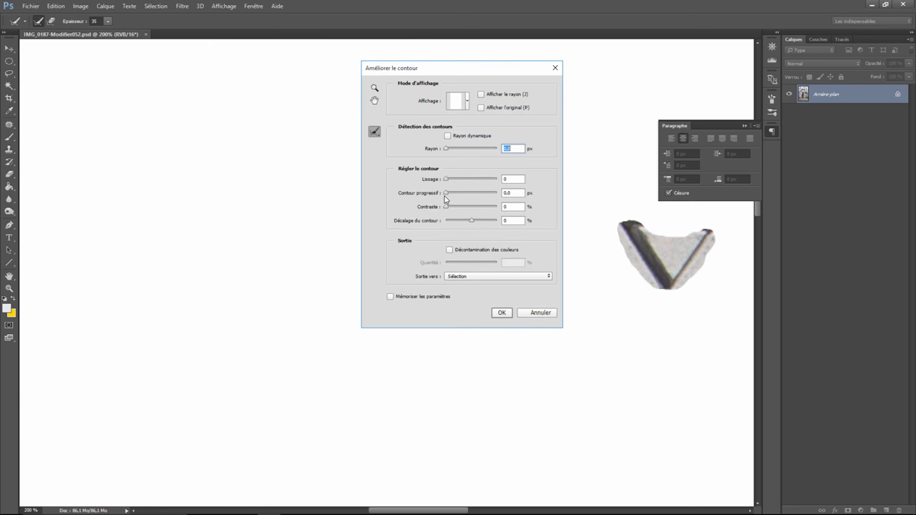
{"action": "left_click_drag", "start_coordinate": [448, 198], "coordinate": [451, 199]}
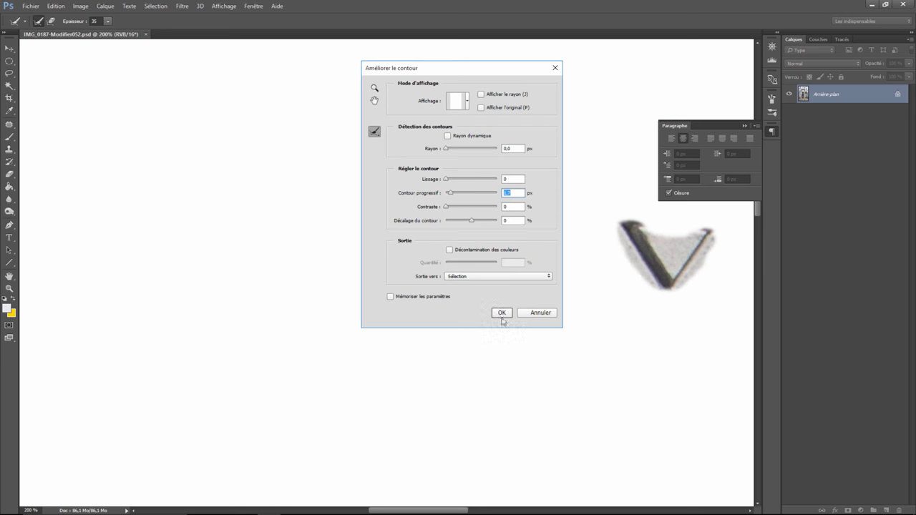
{"action": "left_click", "coordinate": [501, 315]}
{"action": "right_click", "coordinate": [653, 263]}
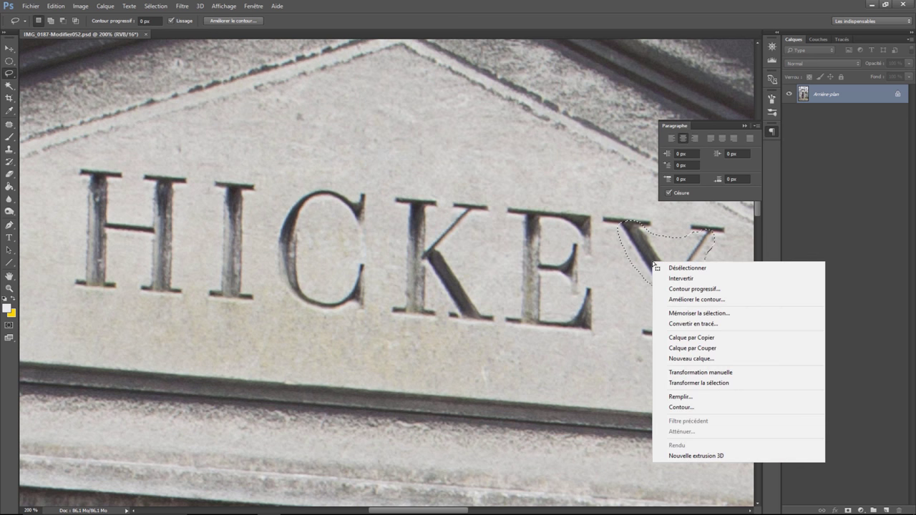
{"action": "left_click", "coordinate": [691, 338]}
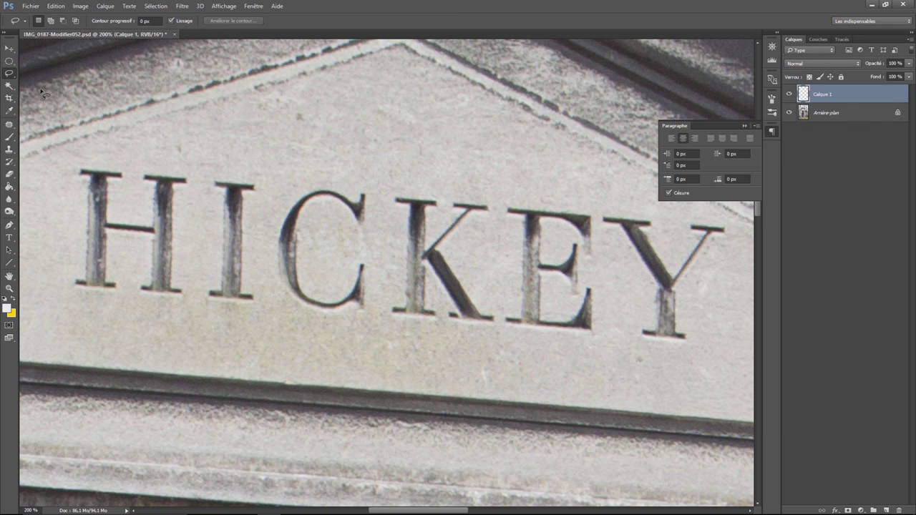
- Move the copied Y over the H, scale it to about 81% width, and add a layer mask
{"action": "left_click", "coordinate": [10, 49]}
{"action": "left_click_drag", "start_coordinate": [659, 276], "coordinate": [124, 225]}
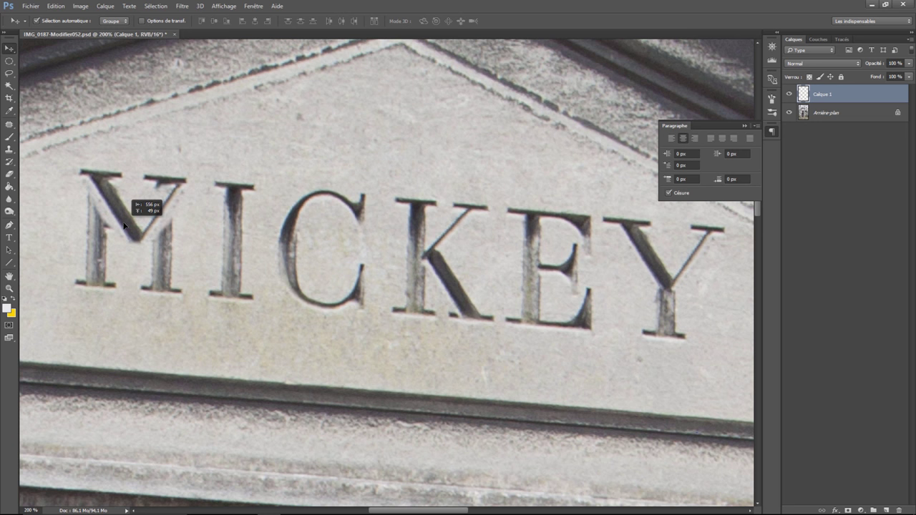
{"action": "left_click", "coordinate": [55, 6]}
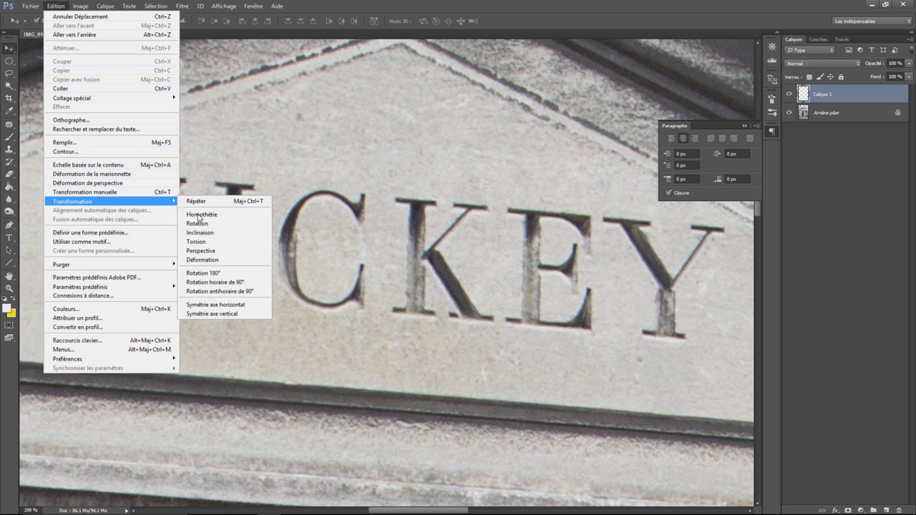
{"action": "left_click", "coordinate": [198, 215]}
{"action": "left_click_drag", "start_coordinate": [187, 211], "coordinate": [167, 211]}
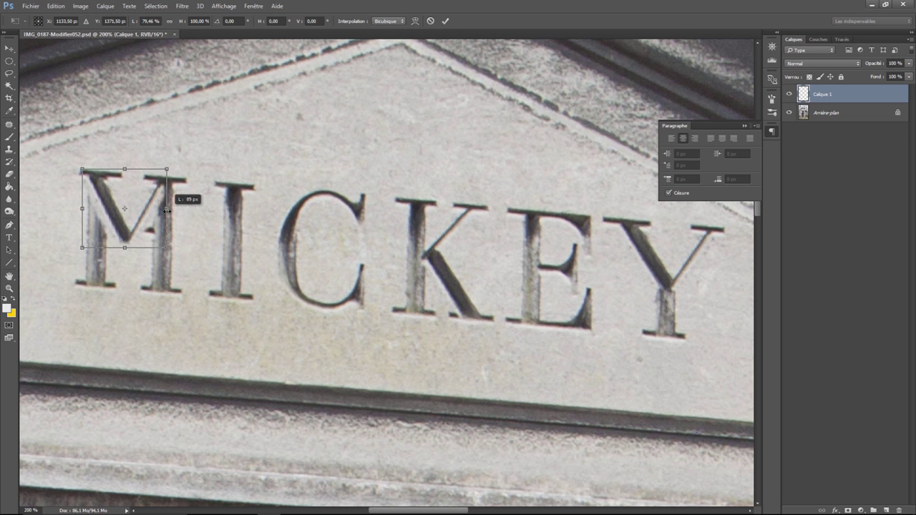
{"action": "left_click_drag", "start_coordinate": [166, 210], "coordinate": [169, 209]}
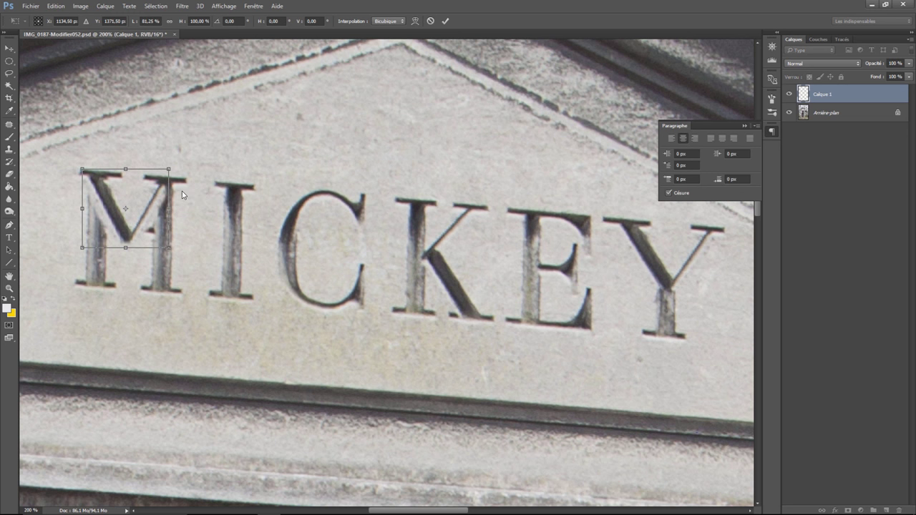
{"action": "key", "text": "Return"}
{"action": "left_click", "coordinate": [848, 510]}
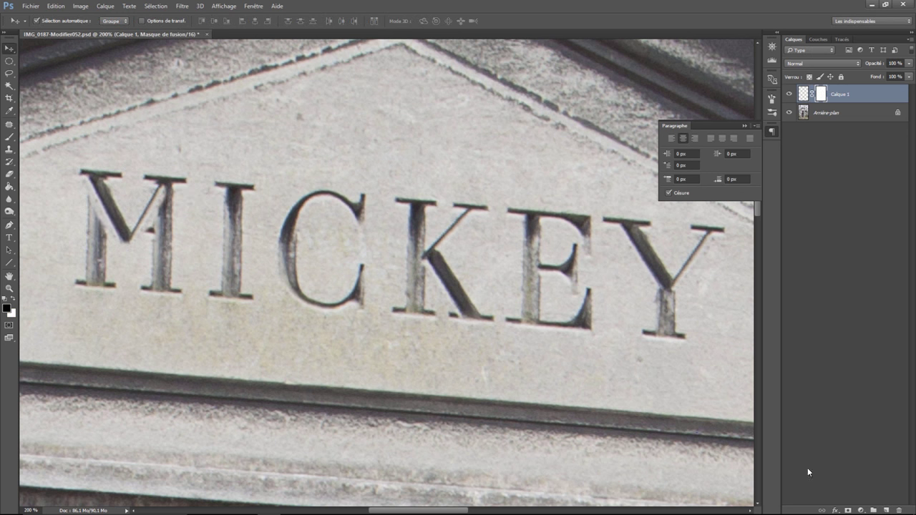
- Brush black on Calque 1's mask to hide the leftover H parts on both sides of the M
{"action": "left_click", "coordinate": [9, 136]}
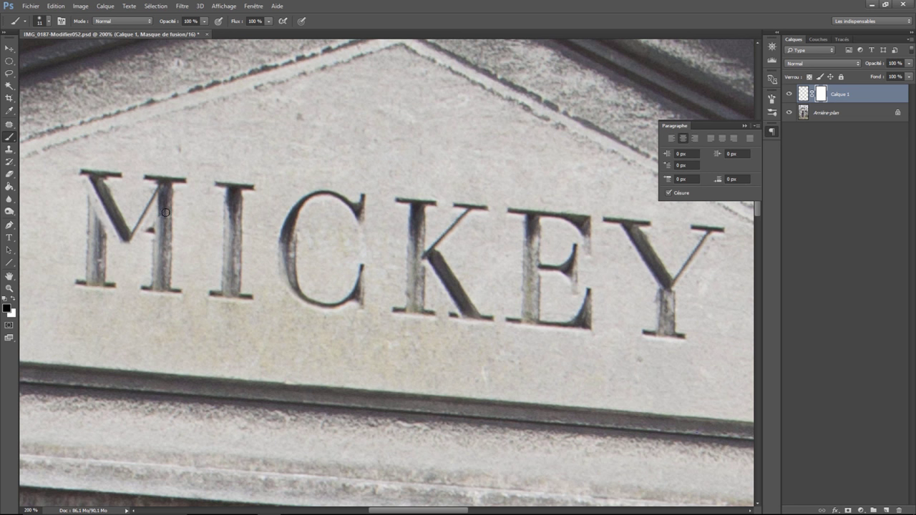
{"action": "mouse_move", "coordinate": [91, 187]}
{"action": "left_mouse_down"}
{"action": "mouse_move", "coordinate": [102, 226]}
{"action": "mouse_move", "coordinate": [101, 192]}
{"action": "left_mouse_up"}
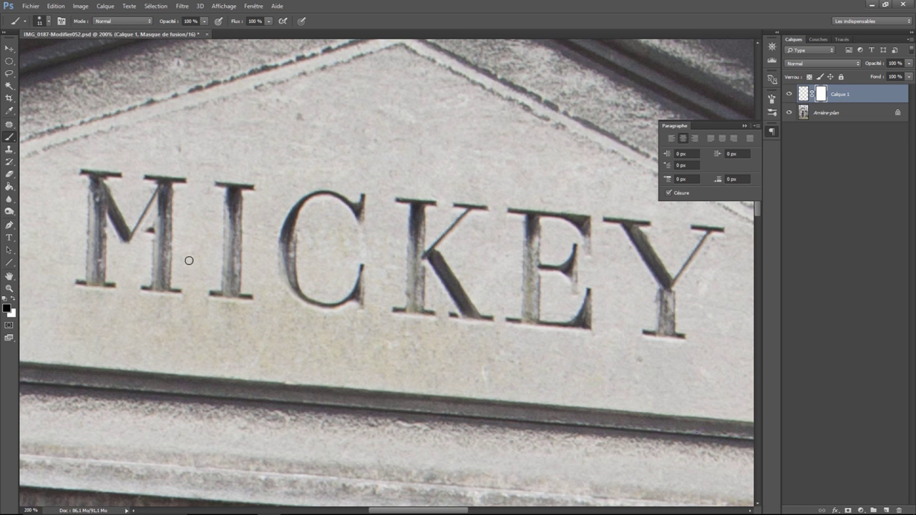
{"action": "left_click_drag", "start_coordinate": [157, 197], "coordinate": [159, 225]}
{"action": "left_click", "coordinate": [830, 113], "text": "shift"}
- Merge the M layer into the background and set a smaller Clone Stamp brush
{"action": "right_click", "coordinate": [830, 113]}
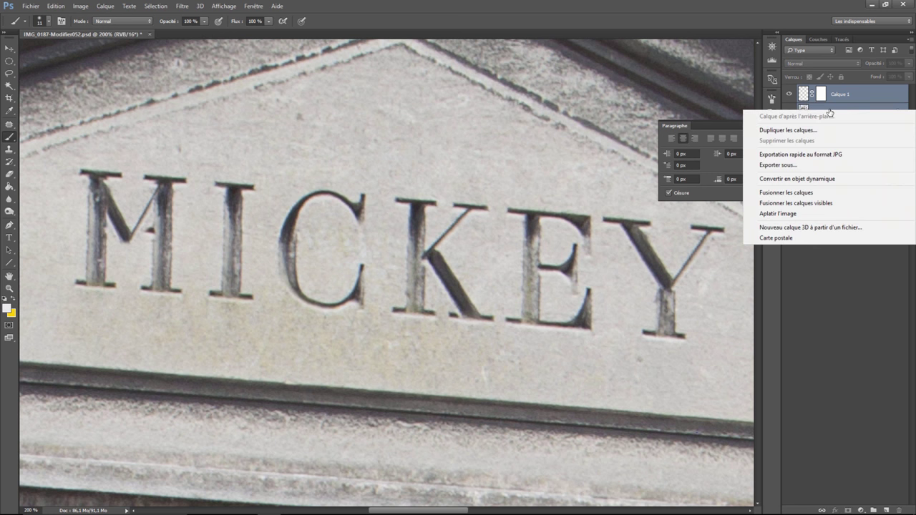
{"action": "left_click", "coordinate": [795, 192]}
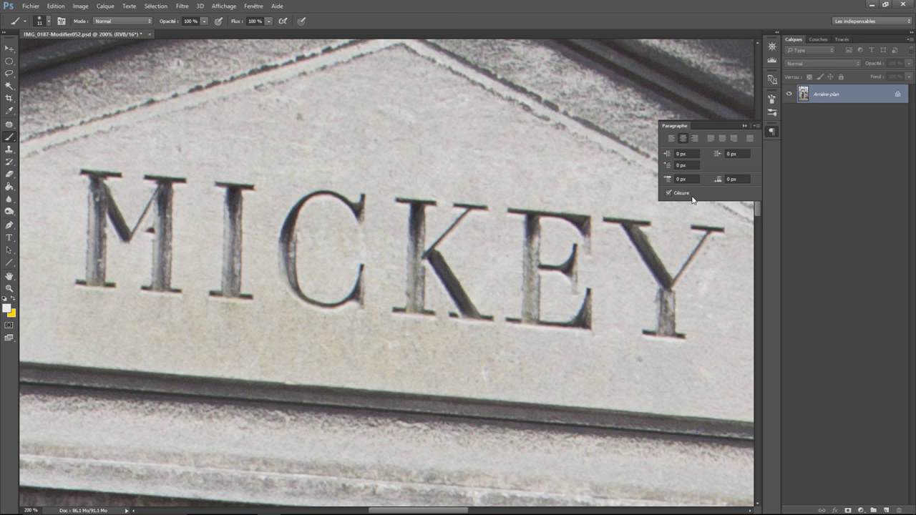
{"action": "left_click", "coordinate": [9, 149]}
{"action": "right_click", "coordinate": [150, 252]}
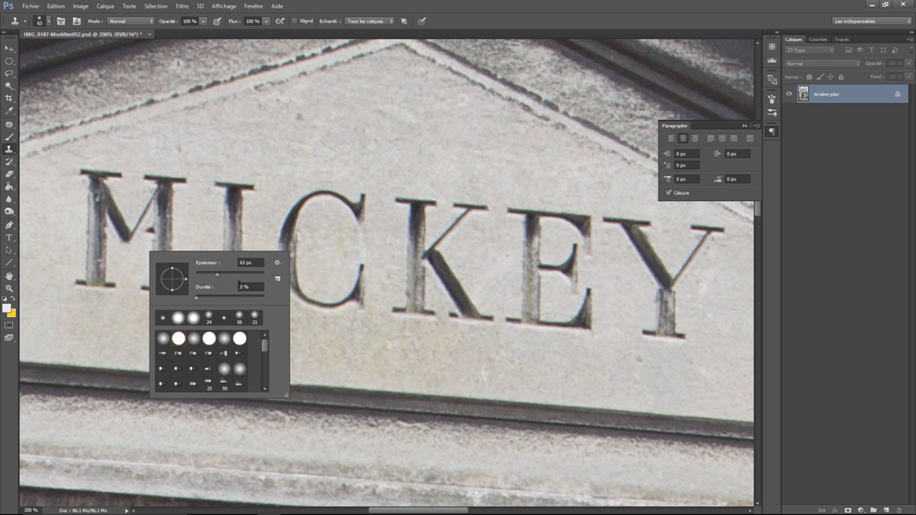
{"action": "left_click_drag", "start_coordinate": [218, 274], "coordinate": [205, 275]}
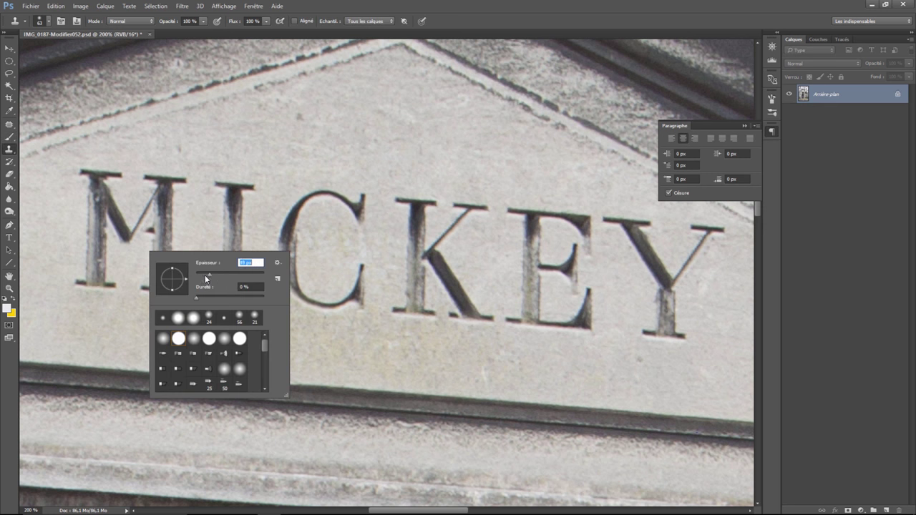
{"action": "left_click", "coordinate": [154, 244]}
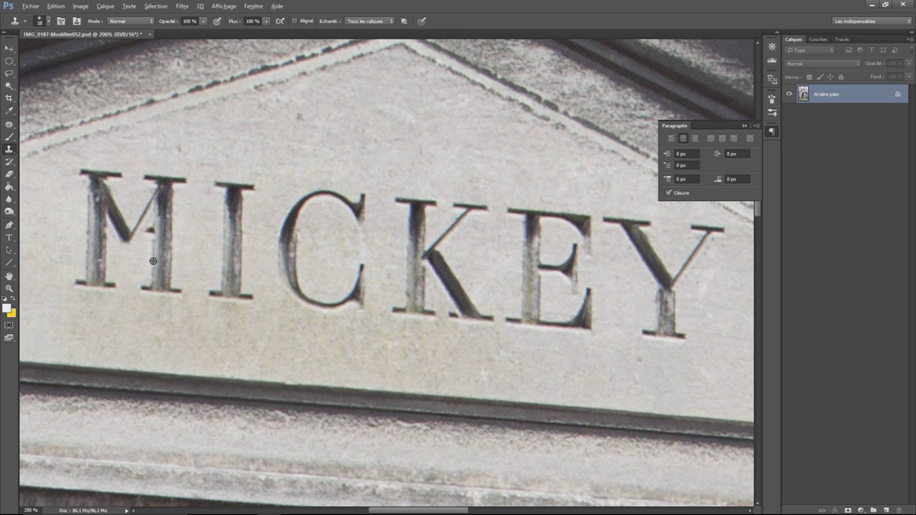
- Clone clean stone over the marks near the M and the C
{"action": "left_click", "coordinate": [154, 262], "text": "alt"}
{"action": "left_click_drag", "start_coordinate": [147, 231], "coordinate": [146, 238]}
{"action": "left_click", "coordinate": [359, 264]}
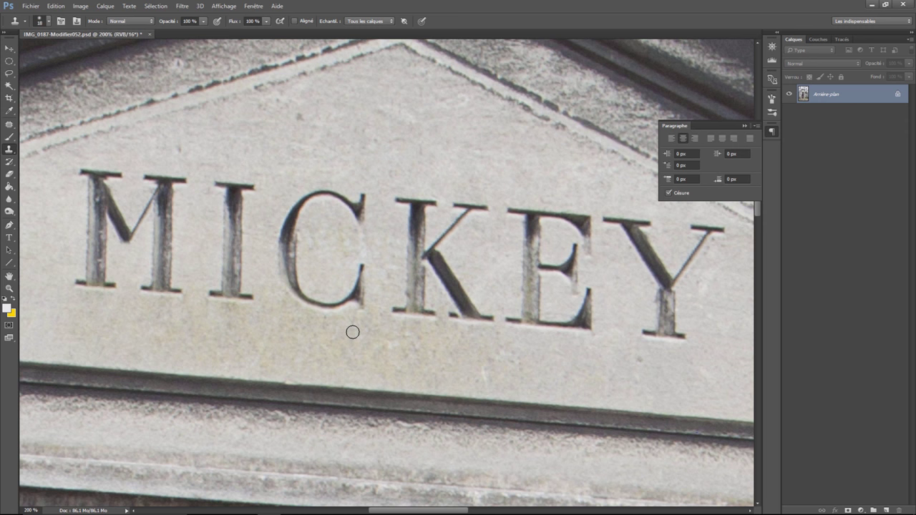
{"action": "key", "text": "ctrl+minus"}
{"action": "key", "text": "ctrl+minus"}
- Scroll and zoom to view the lower door panel with its holes and metal ornament at 100%
{"action": "key", "text": "ctrl+minus"}
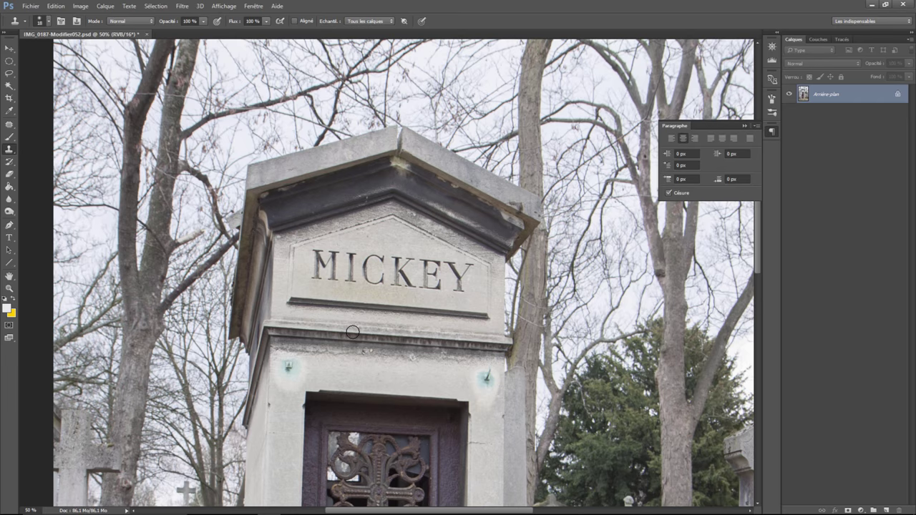
{"action": "key", "text": "ctrl+minus"}
{"action": "key", "text": "ctrl+minus"}
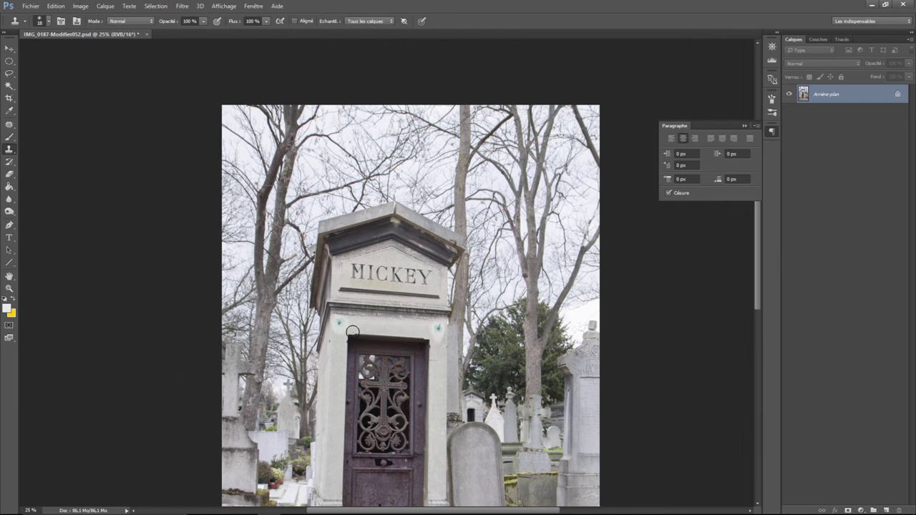
{"action": "scroll", "coordinate": [411, 287], "scroll_direction": "down", "scroll_amount": 1}
{"action": "scroll", "coordinate": [411, 287], "scroll_direction": "down", "scroll_amount": 1}
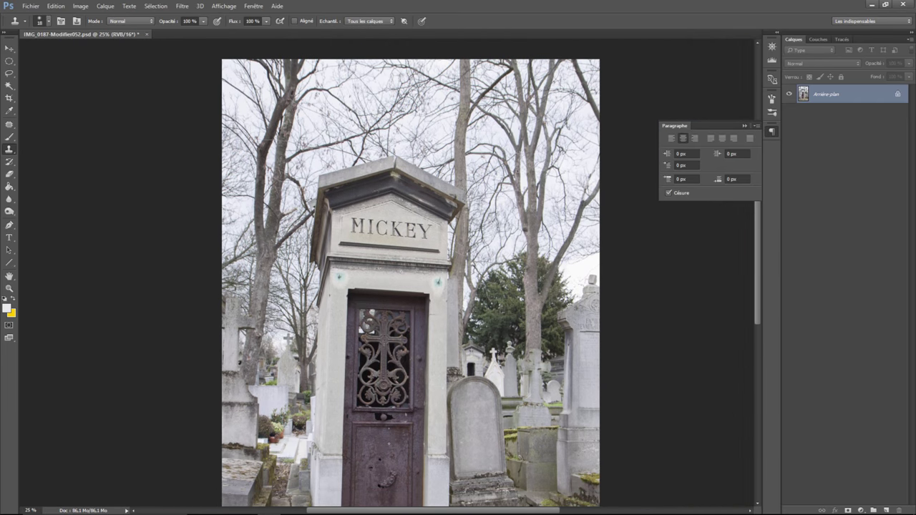
{"action": "scroll", "coordinate": [411, 286], "scroll_direction": "down", "scroll_amount": 1}
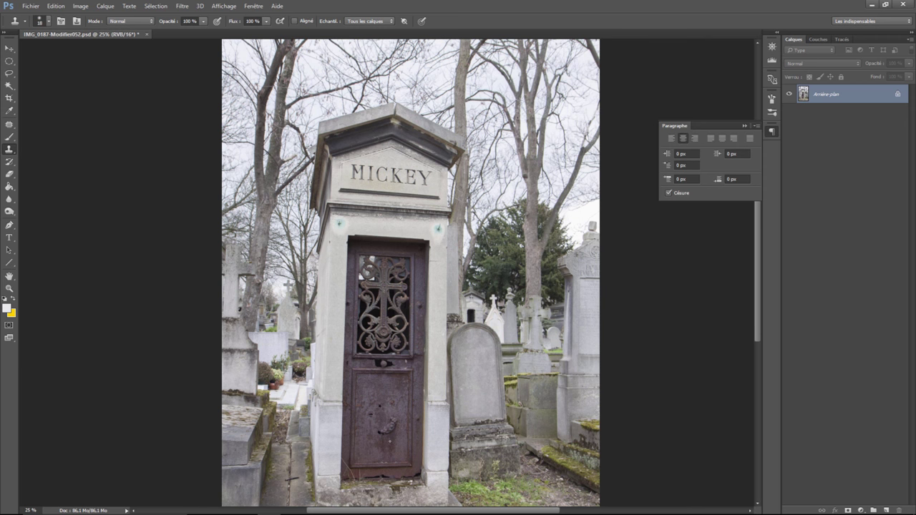
{"action": "key", "text": "ctrl+plus"}
{"action": "key", "text": "ctrl+plus"}
{"action": "scroll", "coordinate": [398, 373], "scroll_direction": "down", "scroll_amount": 2}
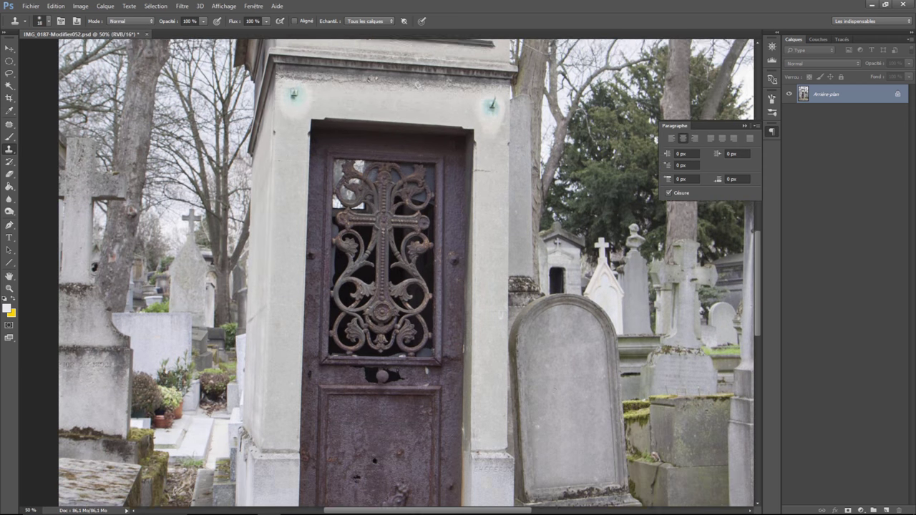
{"action": "scroll", "coordinate": [398, 372], "scroll_direction": "down", "scroll_amount": 2}
{"action": "scroll", "coordinate": [398, 372], "scroll_direction": "down", "scroll_amount": 2}
{"action": "scroll", "coordinate": [398, 372], "scroll_direction": "down", "scroll_amount": 2}
{"action": "key", "text": "ctrl+plus"}
{"action": "key", "text": "ctrl+plus"}
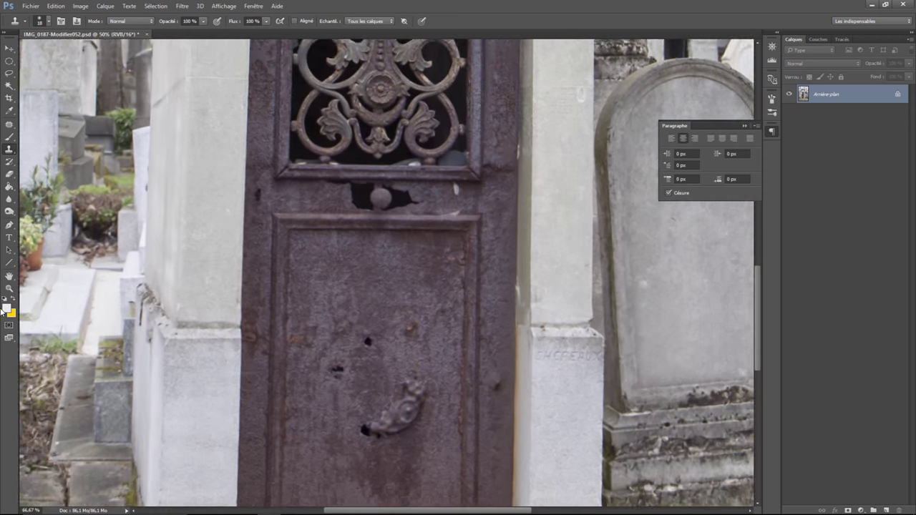
{"action": "key", "text": "ctrl+plus"}
{"action": "scroll", "coordinate": [335, 335], "scroll_direction": "down", "scroll_amount": 3}
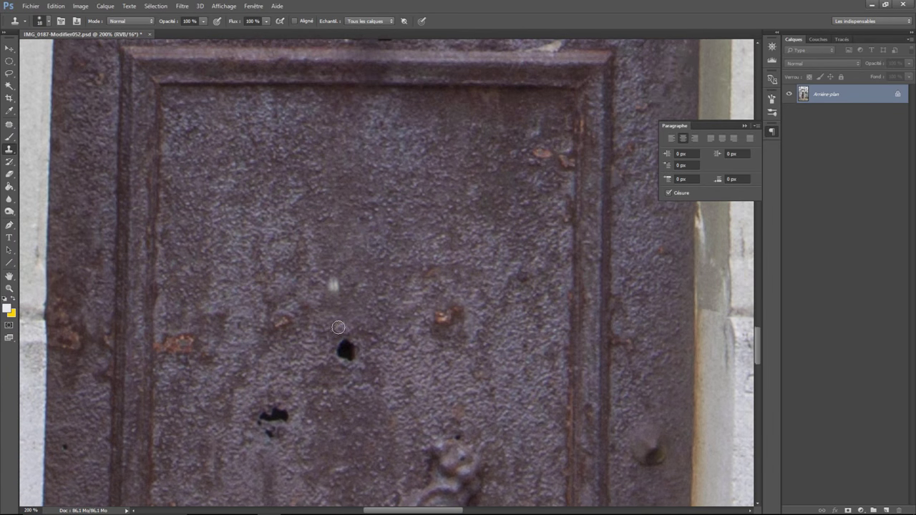
{"action": "scroll", "coordinate": [341, 315], "scroll_direction": "down", "scroll_amount": 3}
{"action": "scroll", "coordinate": [347, 286], "scroll_direction": "down", "scroll_amount": 2}
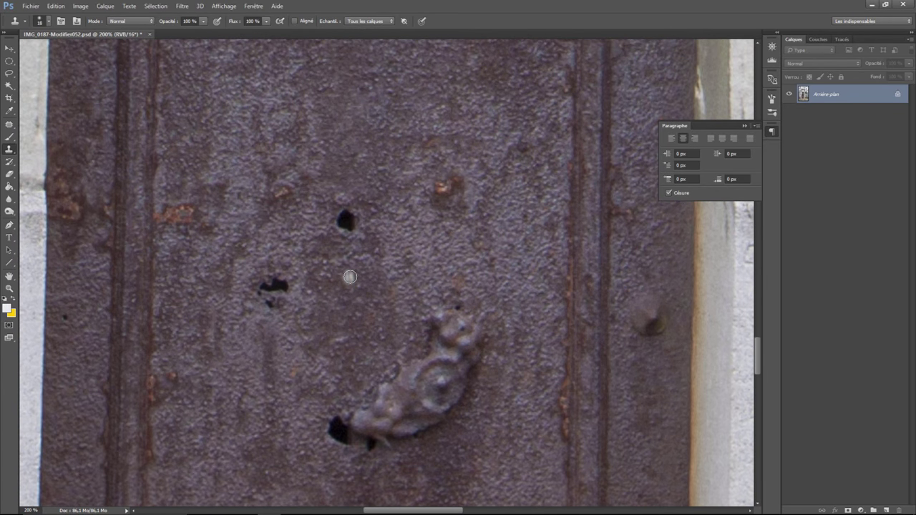
{"action": "key", "text": "ctrl+minus"}
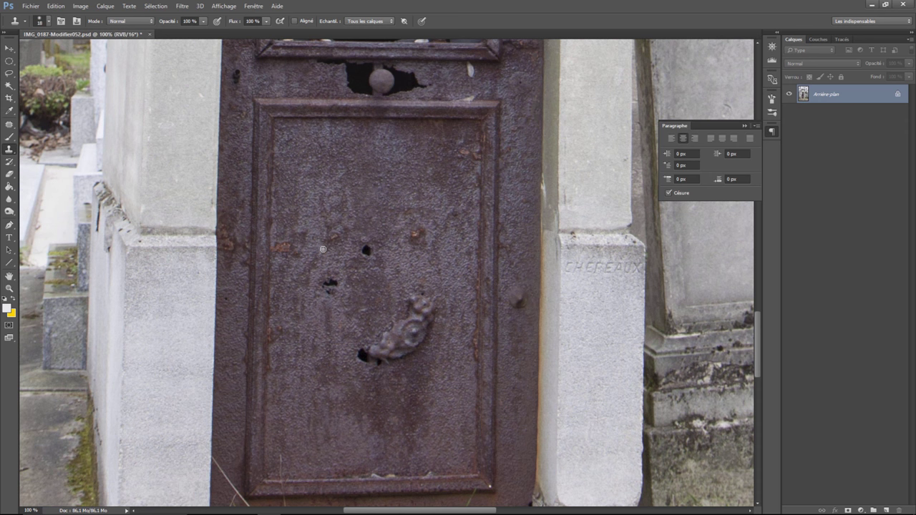
- Set the Clone Stamp brush size to 55 px
{"action": "right_click", "coordinate": [326, 217]}
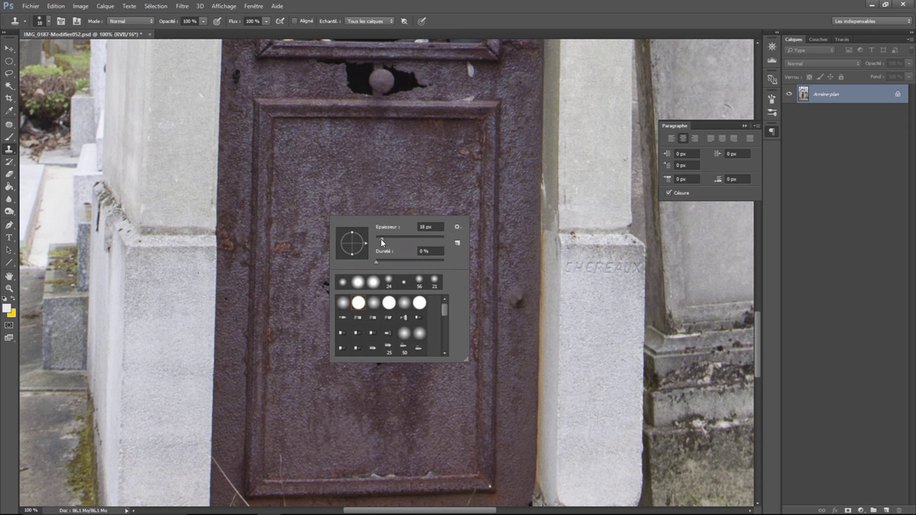
{"action": "left_click_drag", "start_coordinate": [380, 239], "coordinate": [393, 240]}
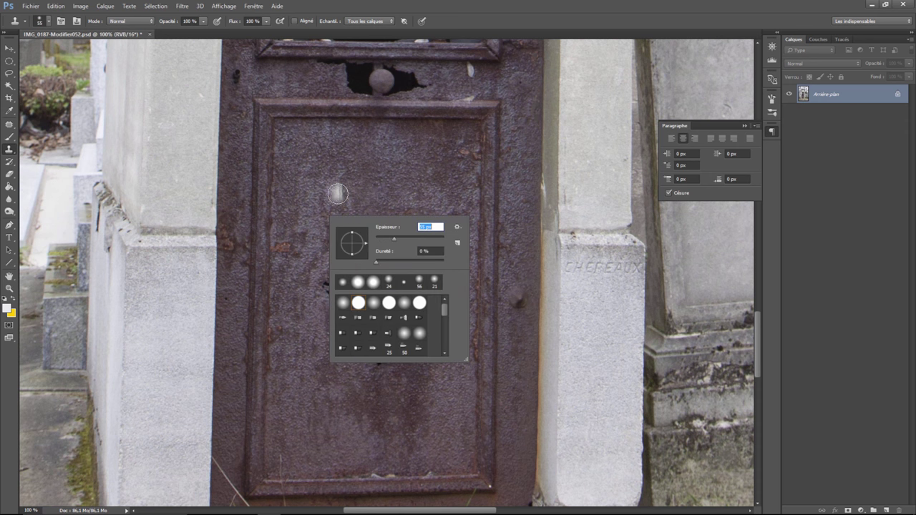
{"action": "left_click", "coordinate": [290, 281]}
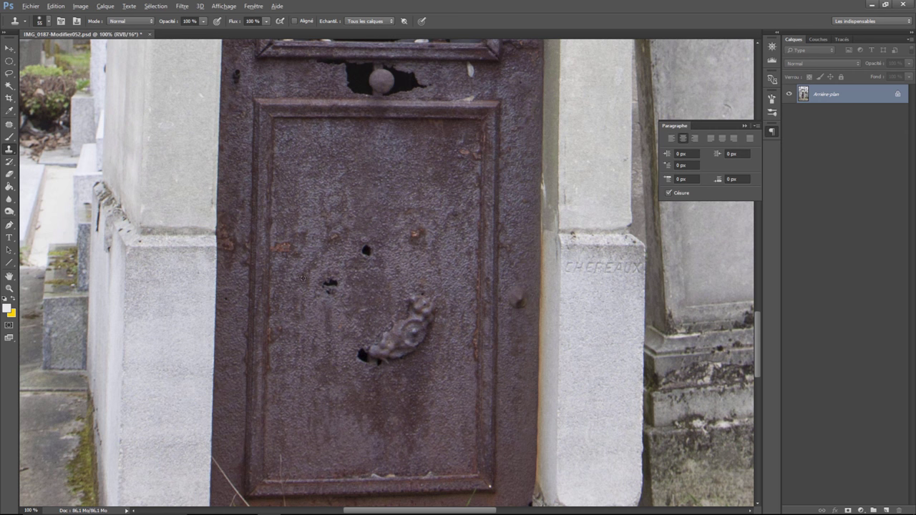
- Clone clean rusty metal over the small holes and the raised ornament on the door panel
{"action": "left_click", "coordinate": [306, 227], "text": "alt"}
{"action": "left_click_drag", "start_coordinate": [326, 284], "coordinate": [337, 290]}
{"action": "left_click_drag", "start_coordinate": [372, 250], "coordinate": [360, 254]}
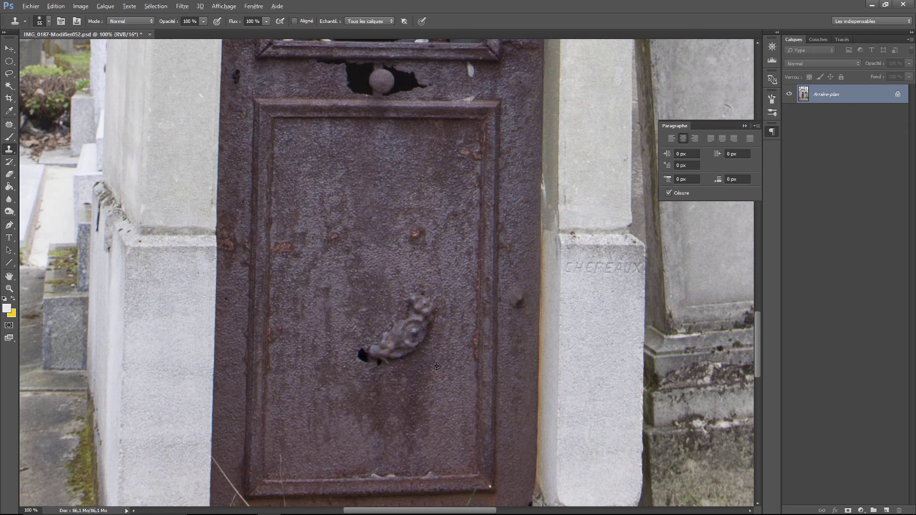
{"action": "mouse_move", "coordinate": [426, 299]}
{"action": "left_mouse_down"}
{"action": "mouse_move", "coordinate": [404, 345]}
{"action": "mouse_move", "coordinate": [377, 361]}
{"action": "left_mouse_up"}
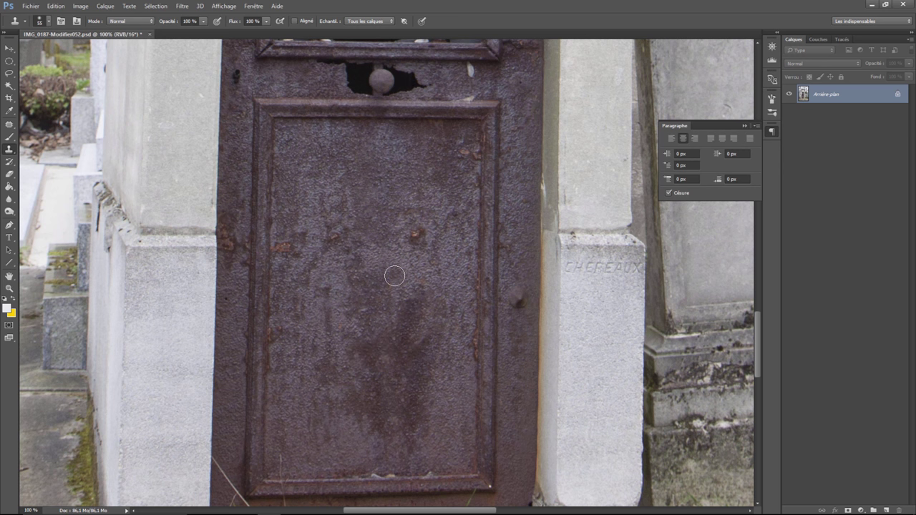
{"action": "left_click", "coordinate": [366, 292]}
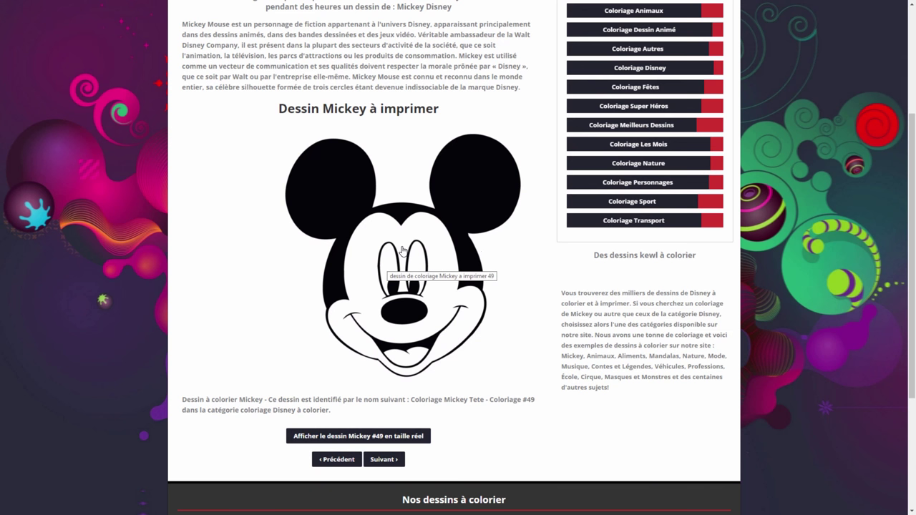
- Copy the Mickey head drawing in Chrome with Copier l'image and paste it into Photoshop
{"action": "right_click", "coordinate": [384, 253]}
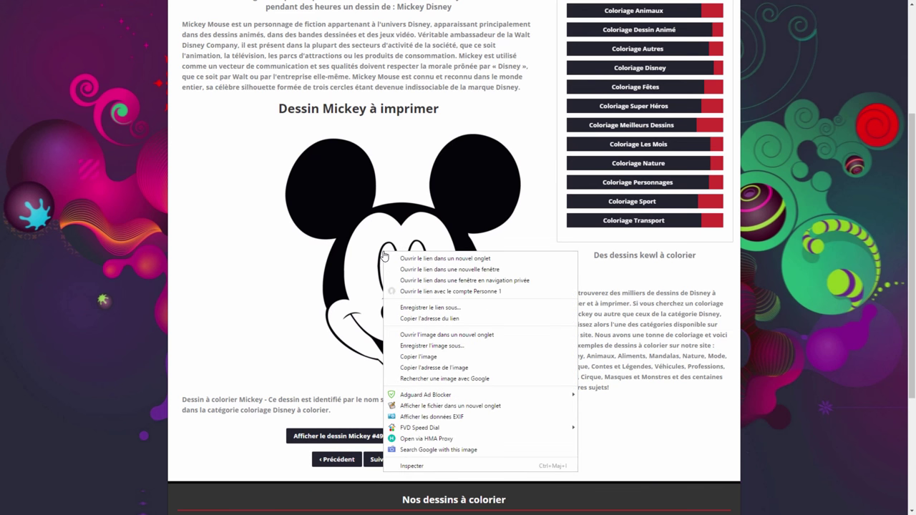
{"action": "left_click", "coordinate": [425, 356]}
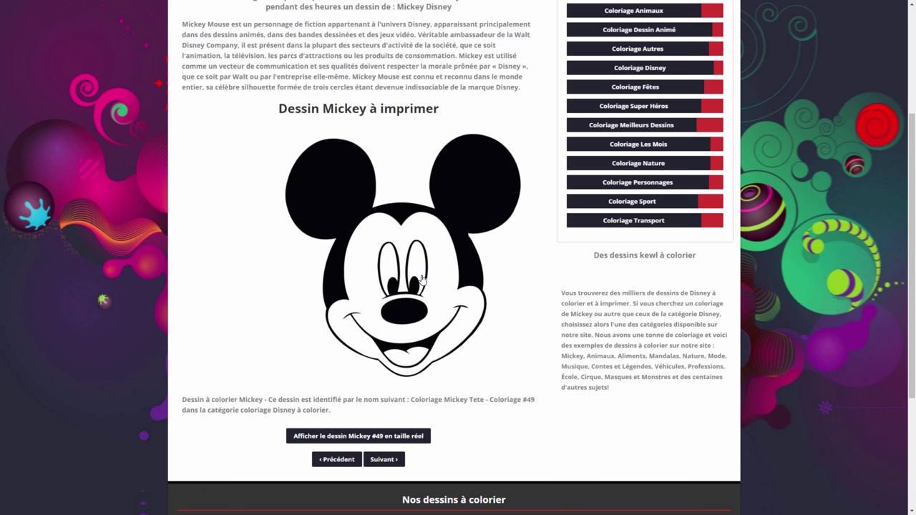
{"action": "key", "text": "alt+Tab"}
{"action": "key", "text": "ctrl+v"}
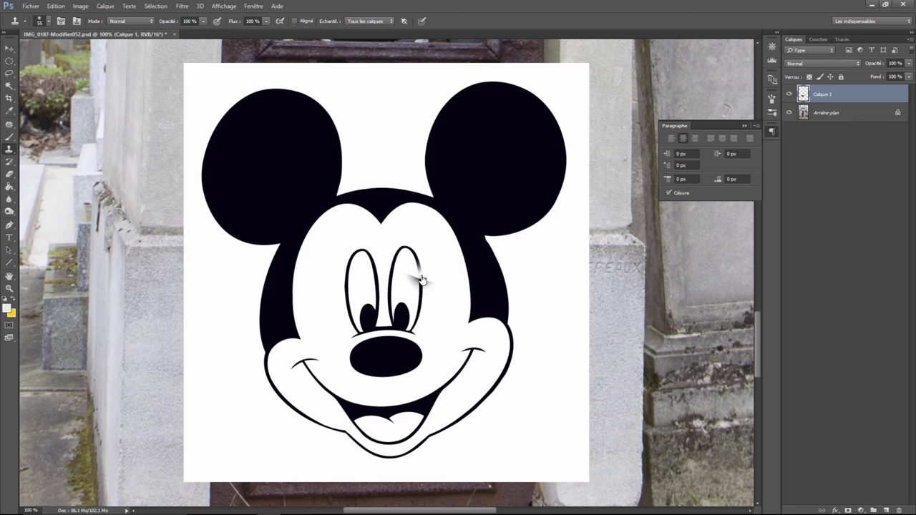
- Free Transform the Mickey drawing down to about 53% and place it on the lower door panel
{"action": "left_click", "coordinate": [56, 6]}
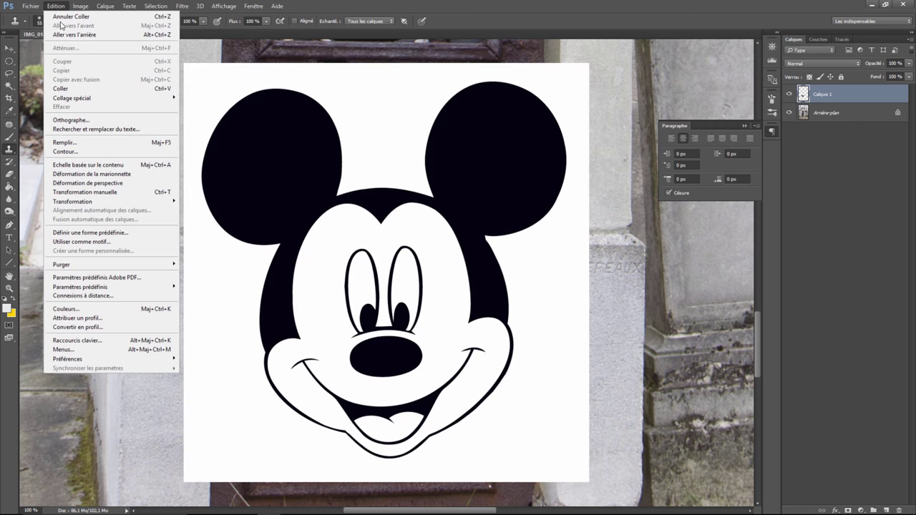
{"action": "left_click", "coordinate": [213, 215]}
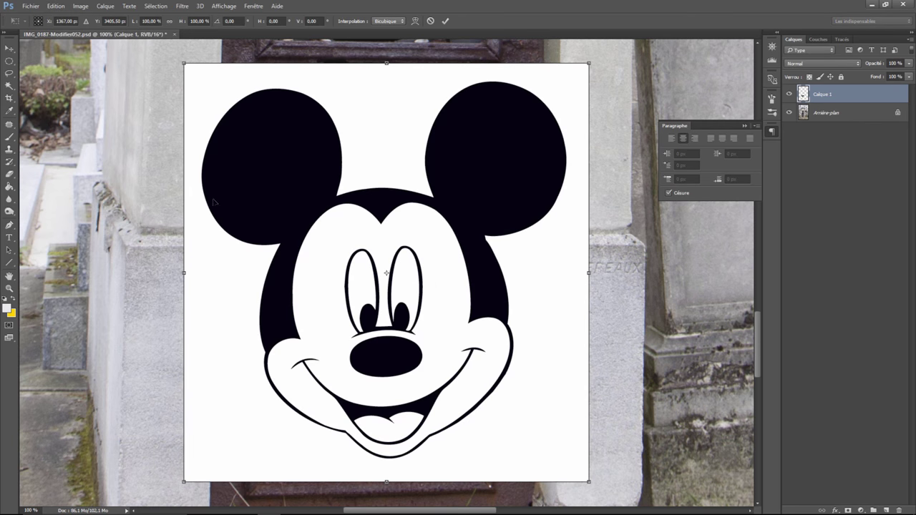
{"action": "left_click_drag", "start_coordinate": [192, 77], "coordinate": [377, 270]}
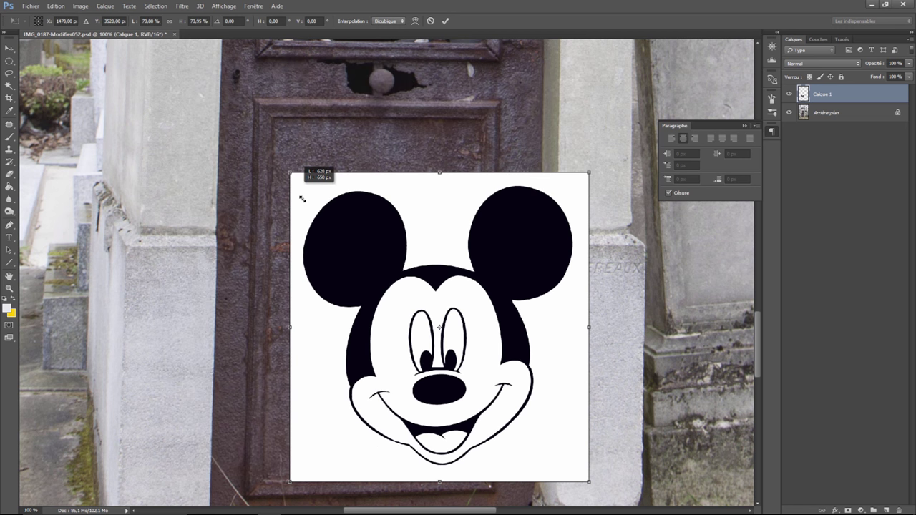
{"action": "left_click_drag", "start_coordinate": [511, 356], "coordinate": [411, 305]}
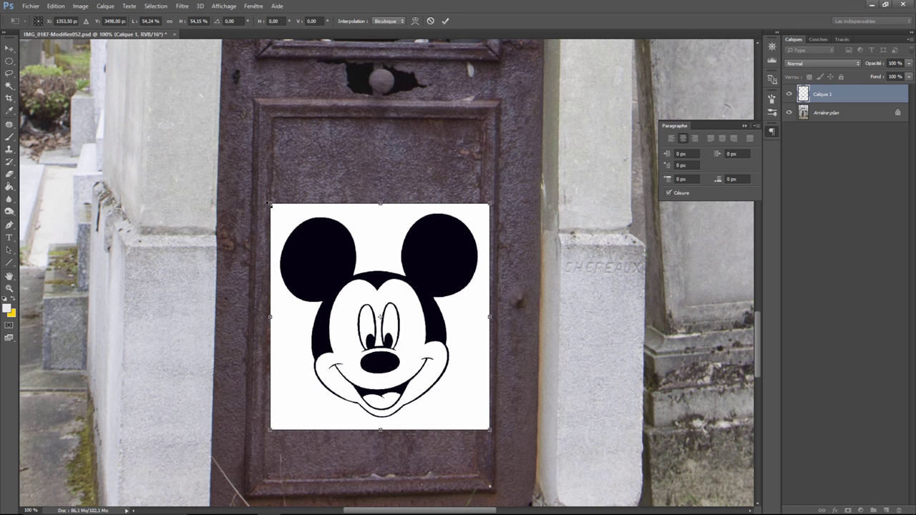
{"action": "left_click_drag", "start_coordinate": [271, 204], "coordinate": [279, 210]}
{"action": "left_click_drag", "start_coordinate": [400, 308], "coordinate": [391, 293]}
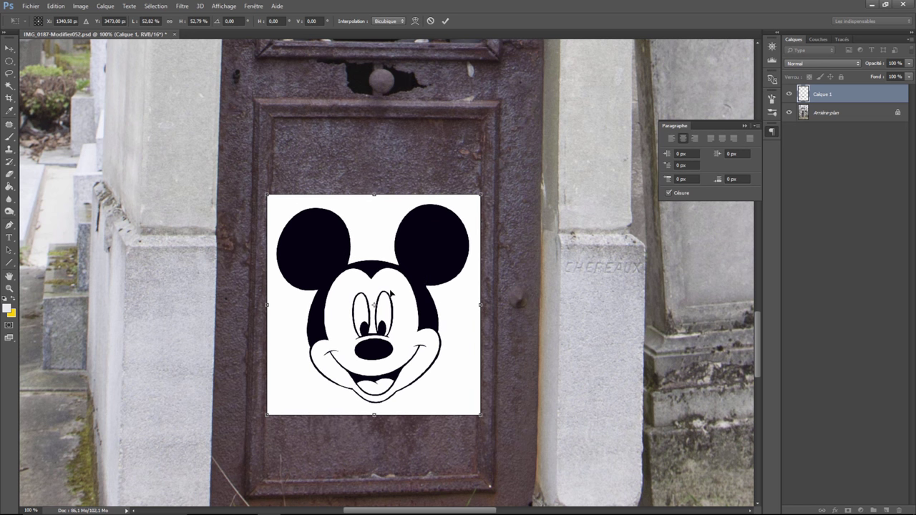
- Rotate the Mickey drawing about 1°, skew it to match the door's angle, and commit
{"action": "left_click", "coordinate": [56, 6]}
{"action": "mouse_move", "coordinate": [73, 201]}
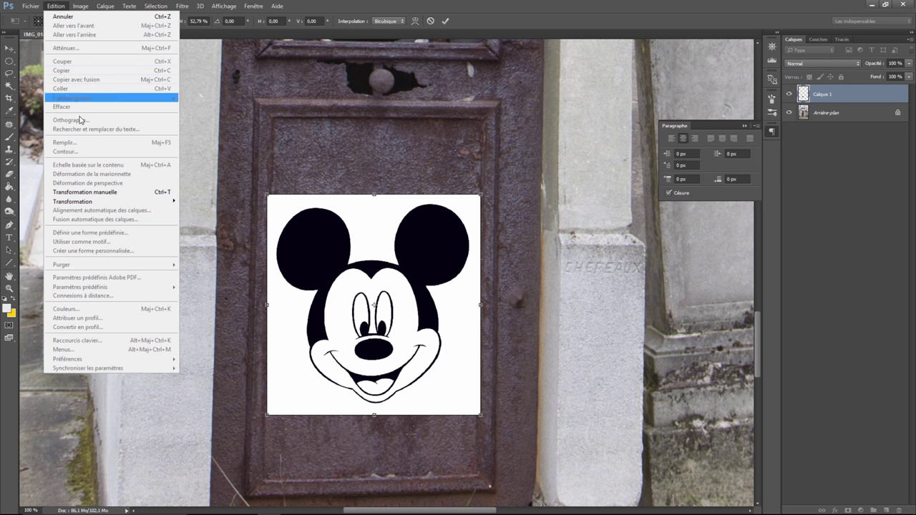
{"action": "key", "text": "Escape"}
{"action": "key", "text": "Escape"}
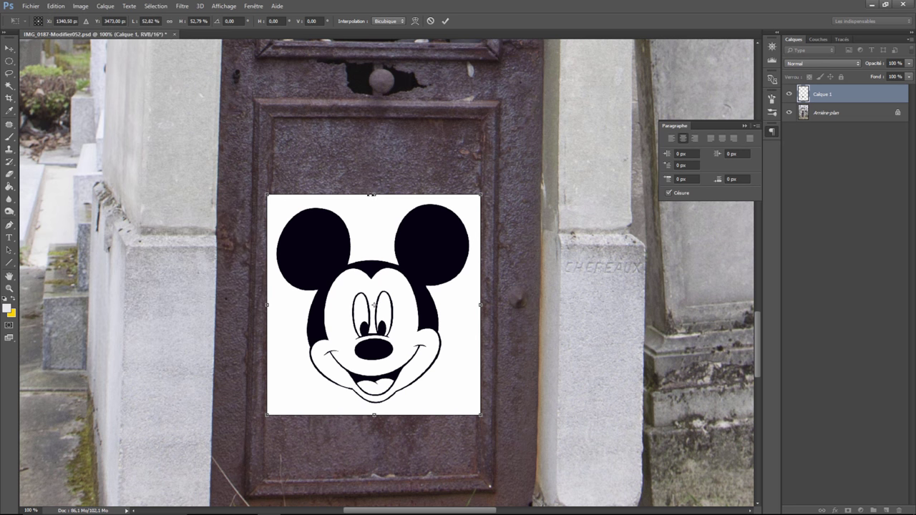
{"action": "left_click_drag", "start_coordinate": [375, 191], "coordinate": [378, 190]}
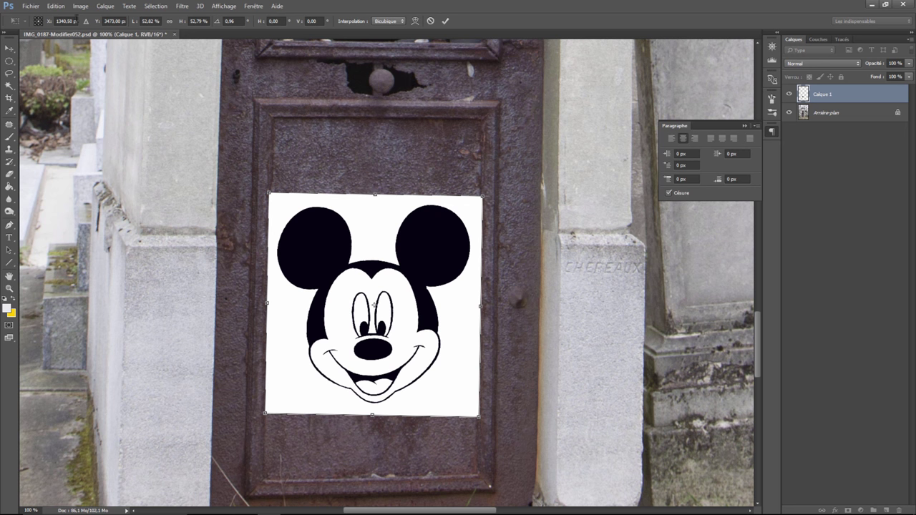
{"action": "left_click", "coordinate": [56, 6]}
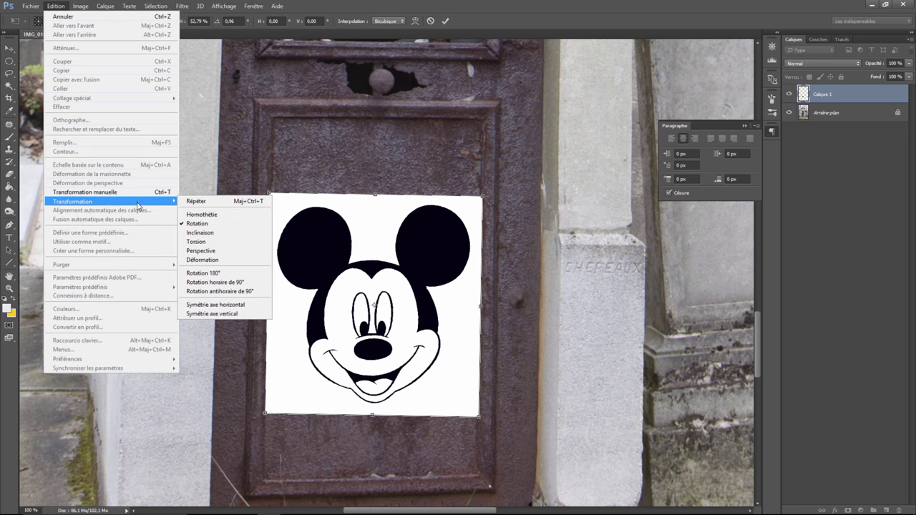
{"action": "left_click", "coordinate": [201, 251]}
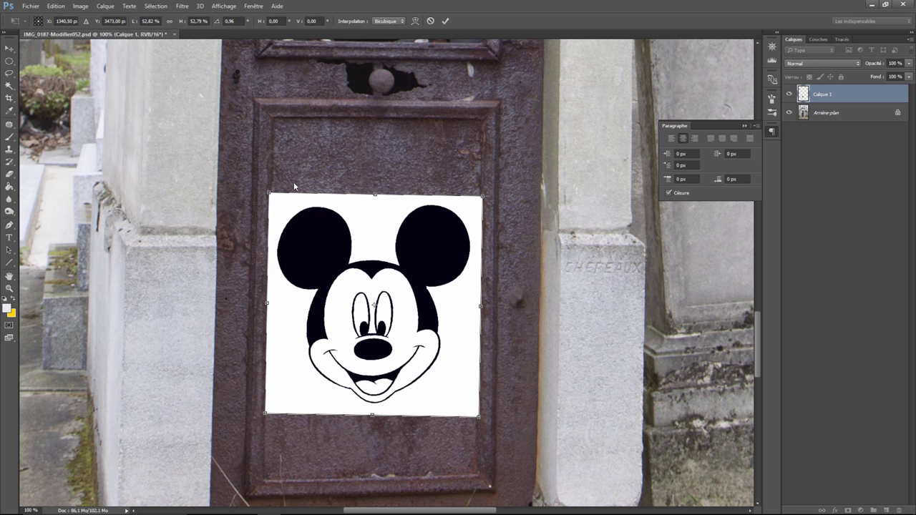
{"action": "left_click_drag", "start_coordinate": [270, 308], "coordinate": [270, 312]}
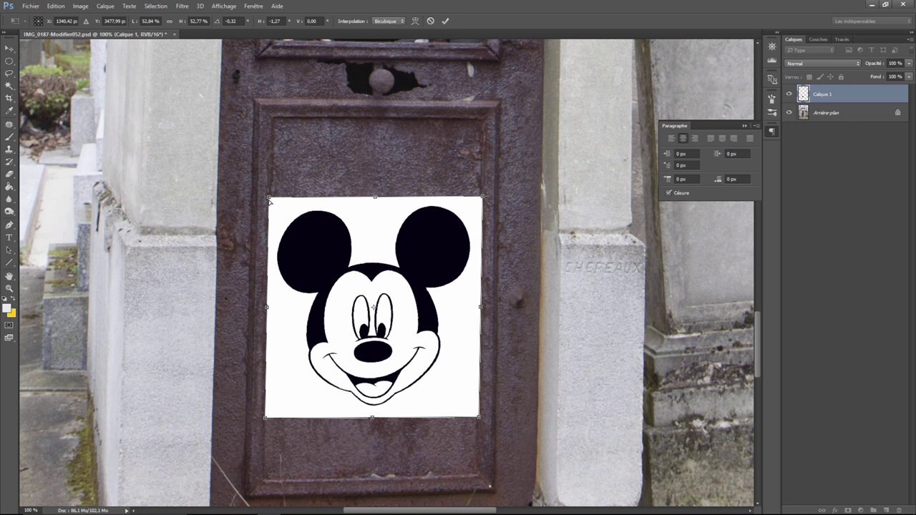
{"action": "left_click_drag", "start_coordinate": [270, 201], "coordinate": [271, 197]}
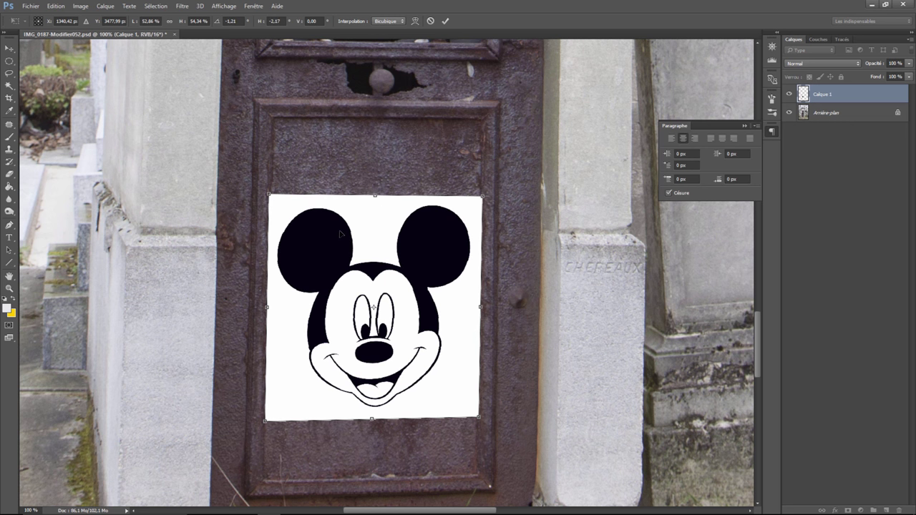
{"action": "key", "text": "Return"}
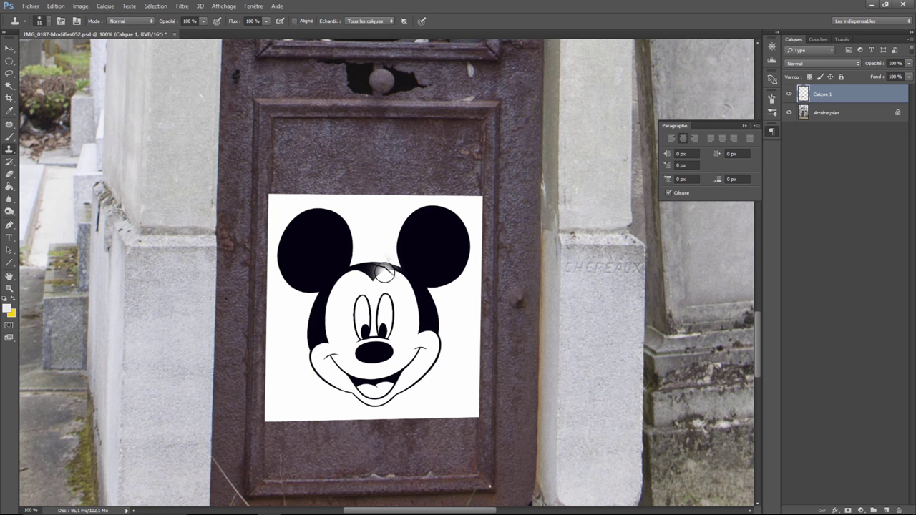
- Magic Wand-select all black areas of the Mickey drawing, eye outlines included, with Contiguous off
{"action": "left_click", "coordinate": [10, 87]}
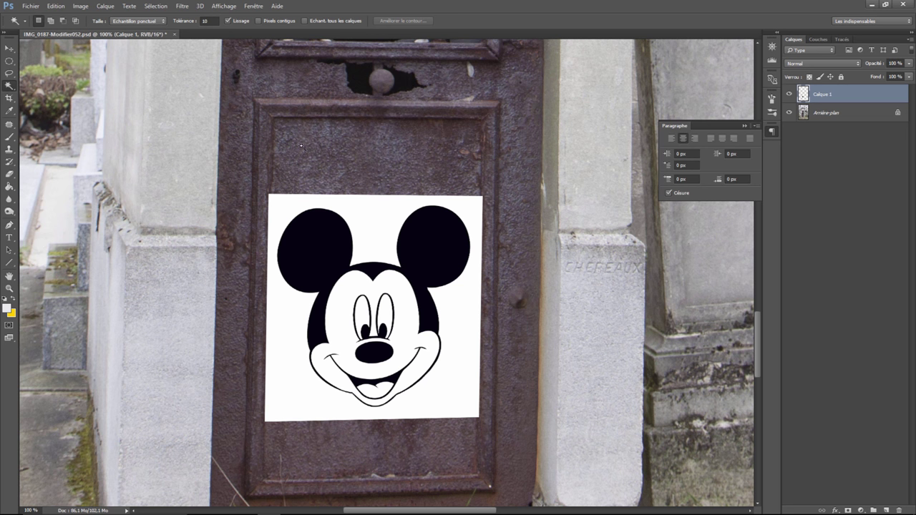
{"action": "left_click", "coordinate": [301, 241]}
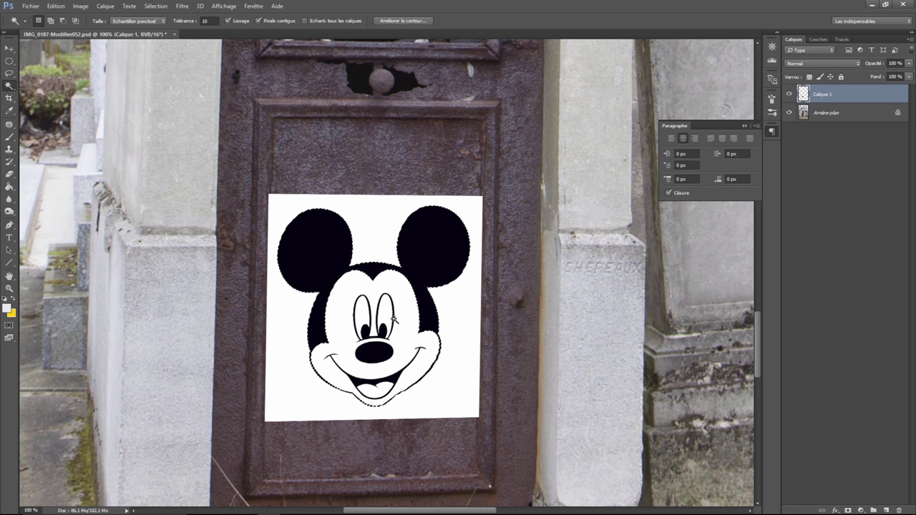
{"action": "left_click", "coordinate": [258, 20]}
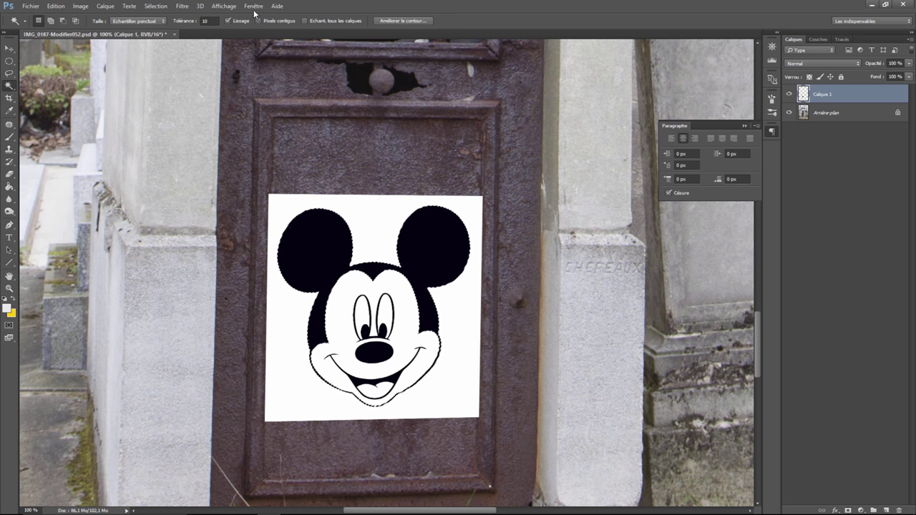
{"action": "left_click", "coordinate": [378, 354]}
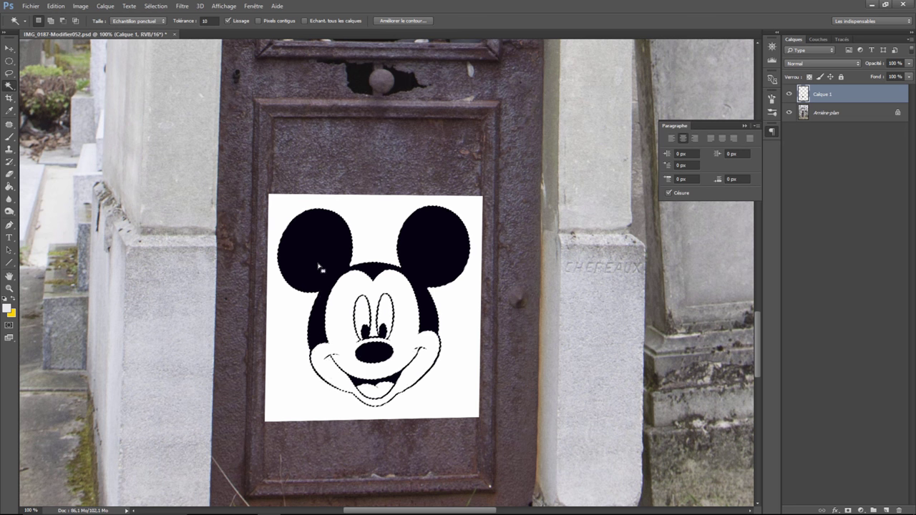
- Feather the selection edge through Refine Edge and apply it
{"action": "left_click", "coordinate": [395, 20]}
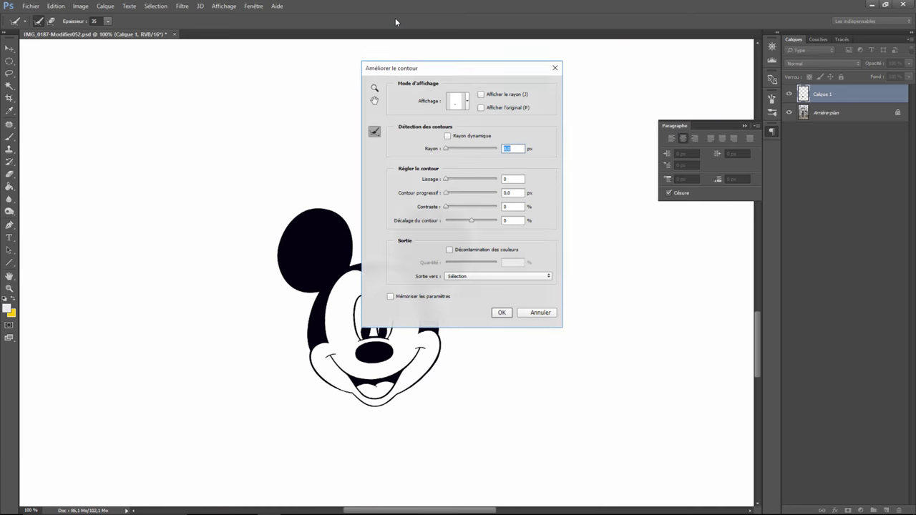
{"action": "left_click", "coordinate": [449, 194]}
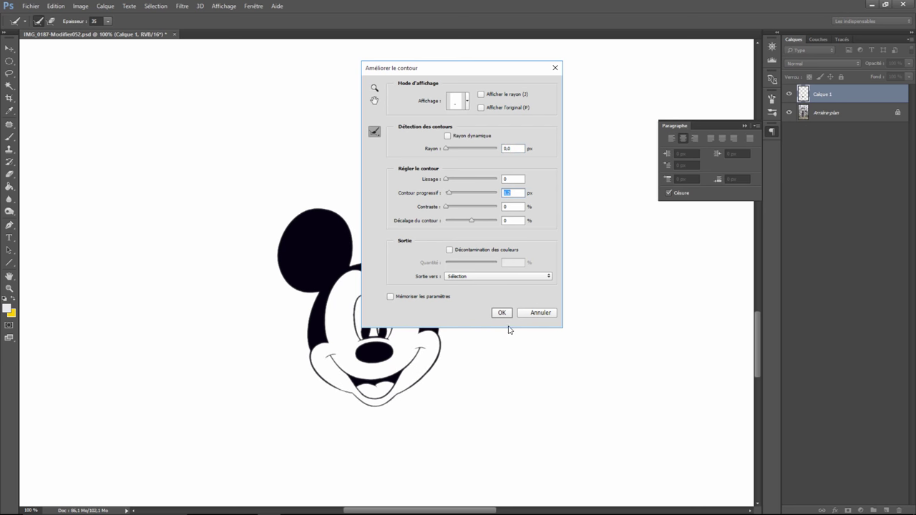
{"action": "left_click", "coordinate": [502, 313]}
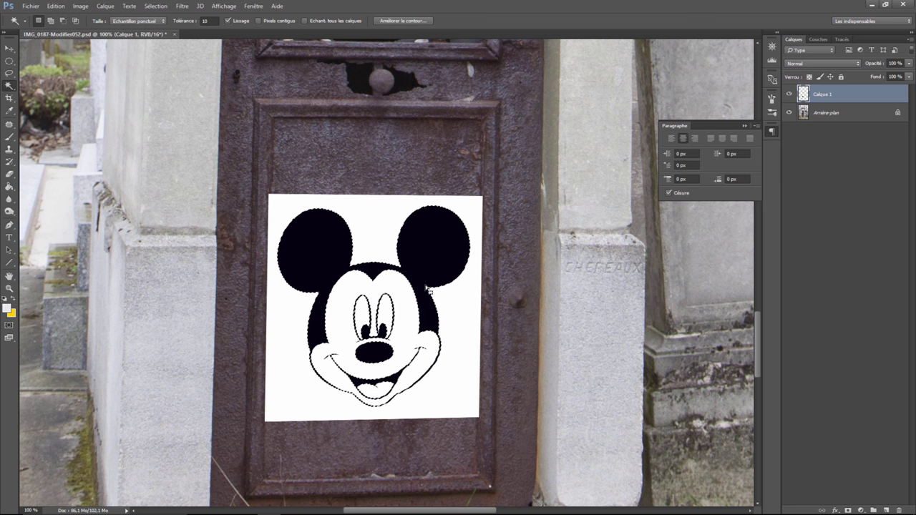
- Hide Calque 1 and copy the Mickey-shaped door metal from Arrière-plan into new layer Calque 2
{"action": "left_click", "coordinate": [790, 94]}
{"action": "left_click", "coordinate": [830, 112]}
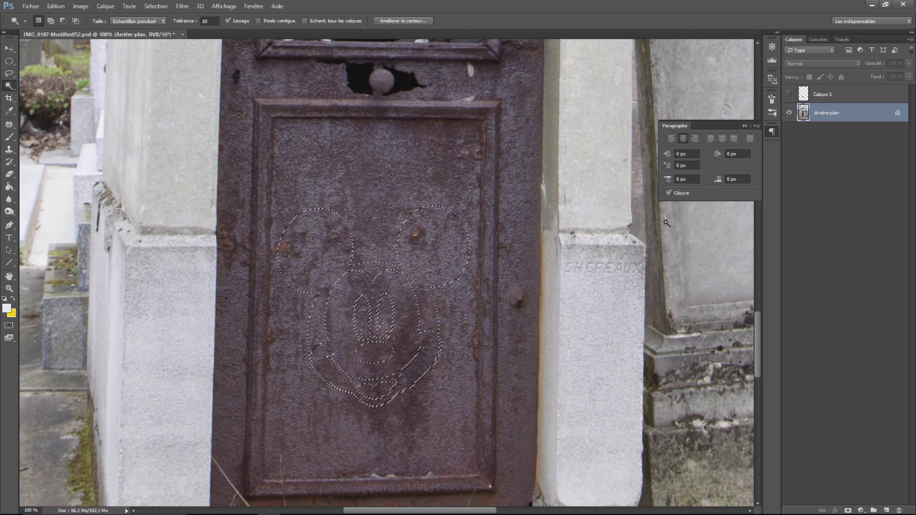
{"action": "right_click", "coordinate": [319, 254]}
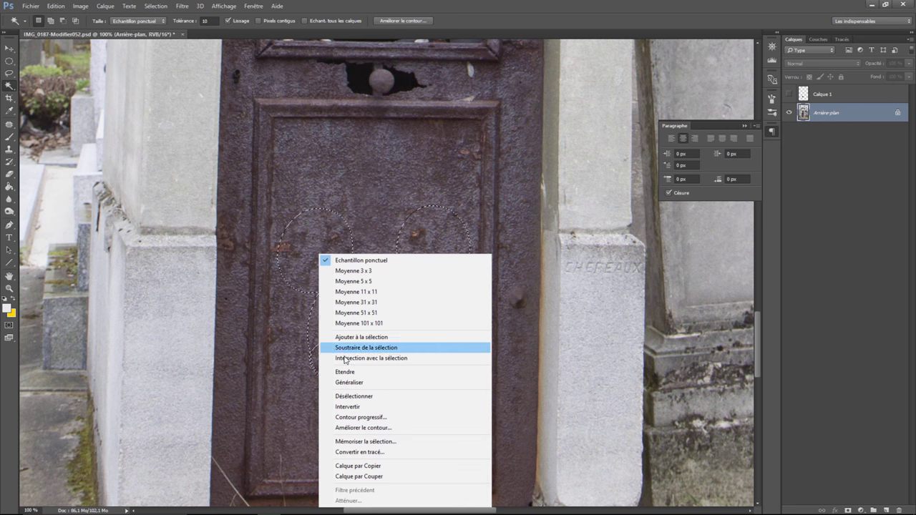
{"action": "left_click", "coordinate": [358, 466]}
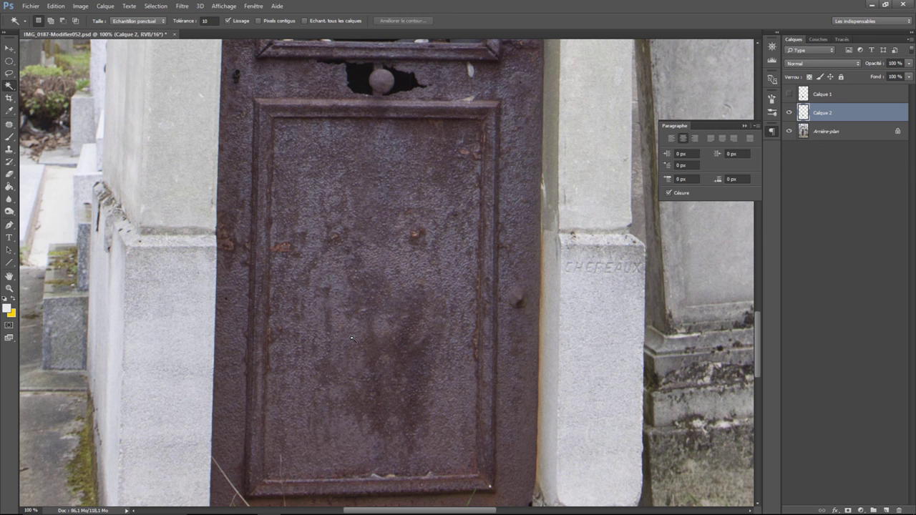
{"action": "right_click", "coordinate": [829, 117]}
{"action": "left_click", "coordinate": [737, 91]}
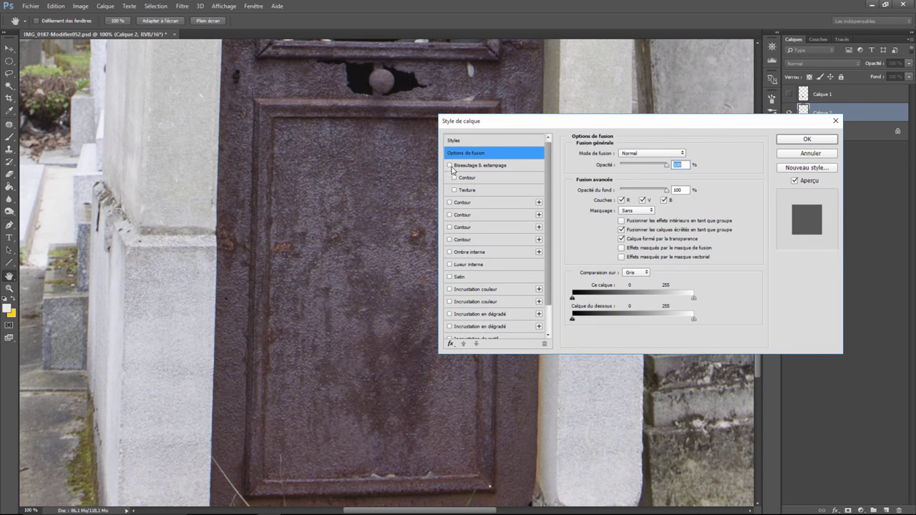
- Give Calque 2 a Biseau externe bevel and emboss with Contour, bevel size lowered to 5 px
{"action": "left_click", "coordinate": [450, 166]}
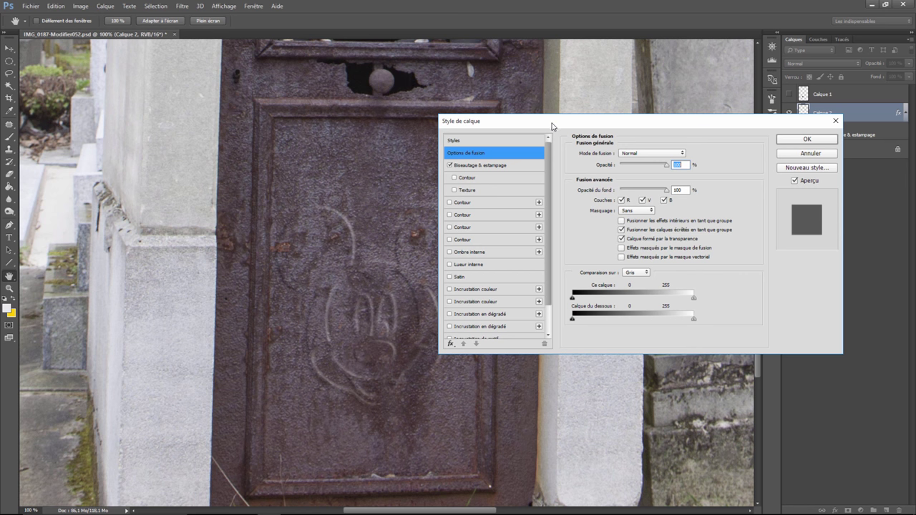
{"action": "left_click_drag", "start_coordinate": [552, 127], "coordinate": [602, 98]}
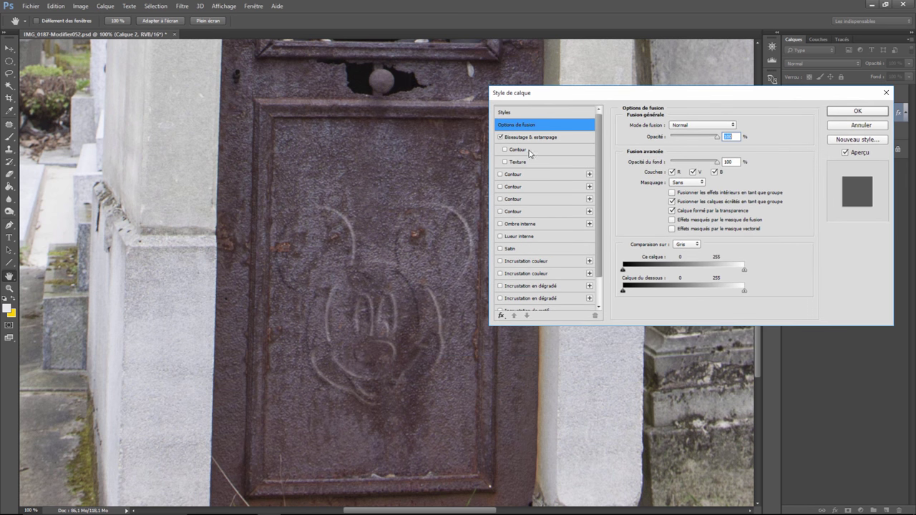
{"action": "left_click", "coordinate": [505, 149]}
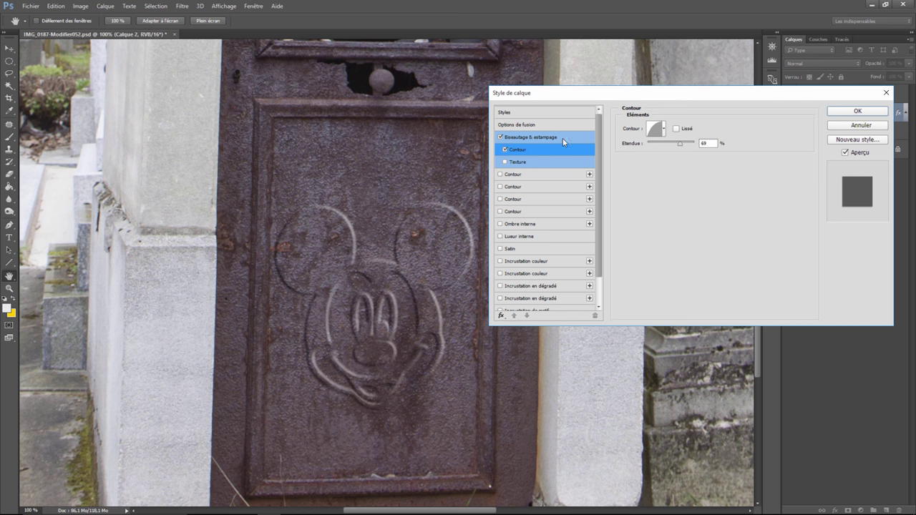
{"action": "left_click", "coordinate": [521, 139]}
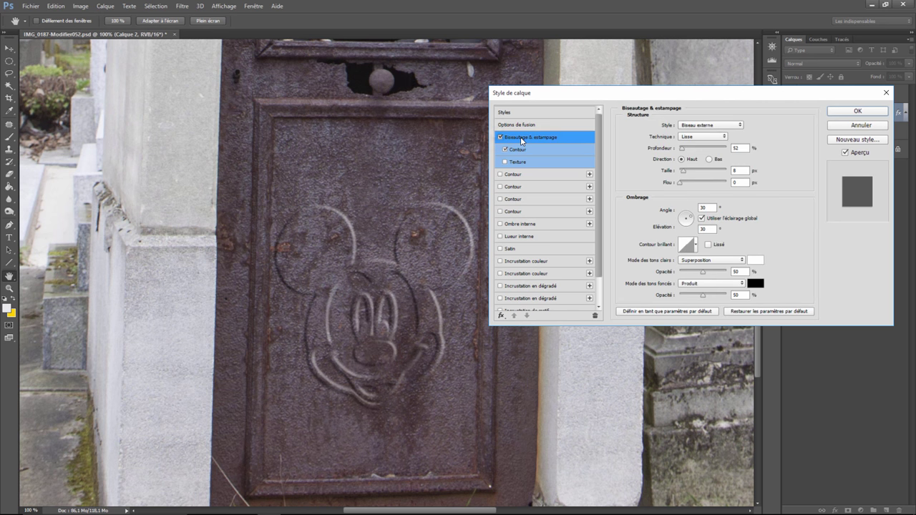
{"action": "mouse_move", "coordinate": [684, 172]}
{"action": "left_mouse_down"}
{"action": "mouse_move", "coordinate": [709, 187]}
{"action": "mouse_move", "coordinate": [684, 187]}
{"action": "mouse_move", "coordinate": [693, 186]}
{"action": "left_mouse_up"}
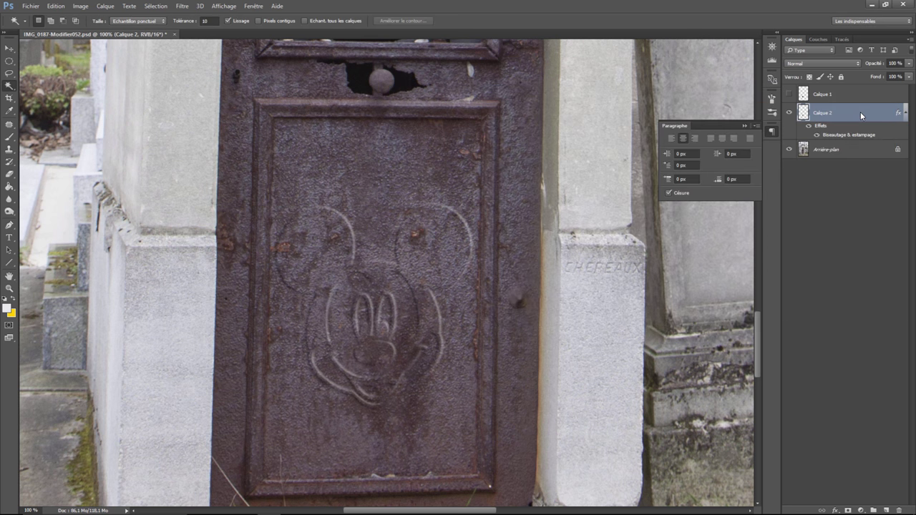
- Check the whole photo, then start a Lucida Bright Demibold 72 px text layer on the grey headstone
{"action": "key", "text": "ctrl+minus"}
{"action": "key", "text": "ctrl+minus"}
{"action": "key", "text": "ctrl+minus"}
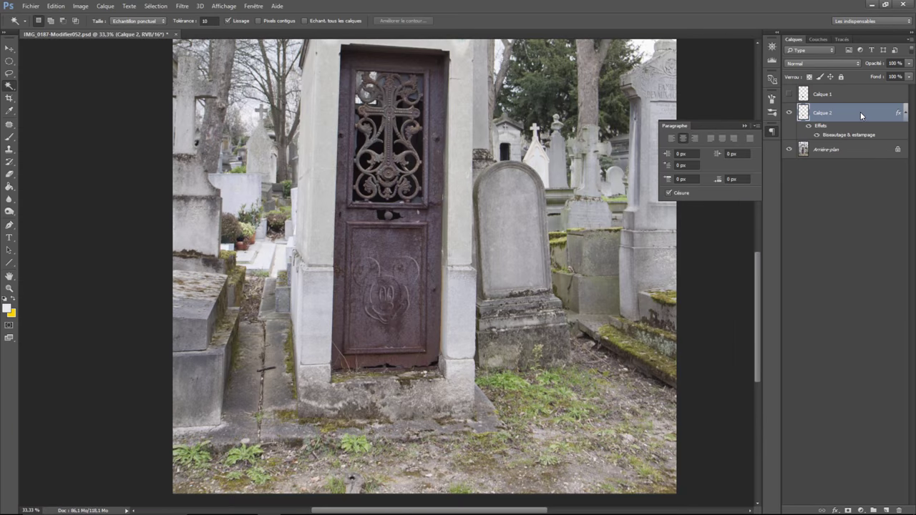
{"action": "key", "text": "ctrl+minus"}
{"action": "key", "text": "ctrl+minus"}
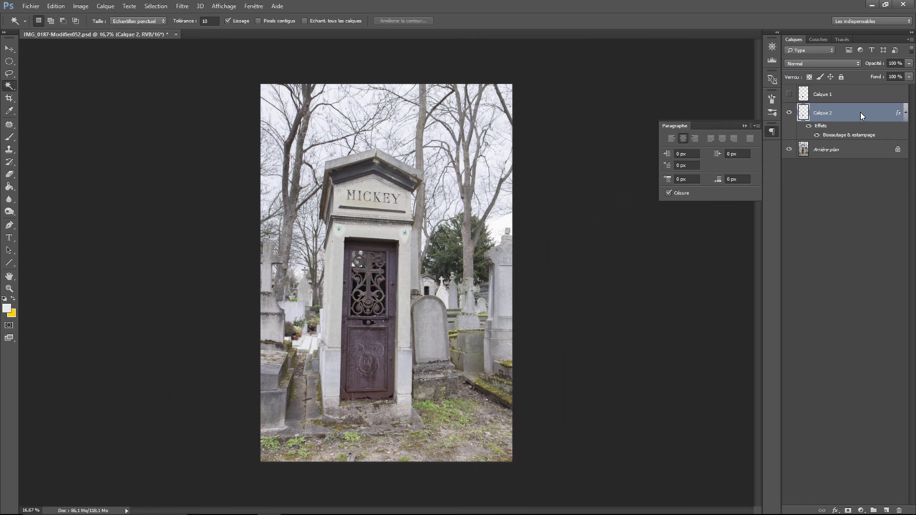
{"action": "key", "text": "ctrl+plus"}
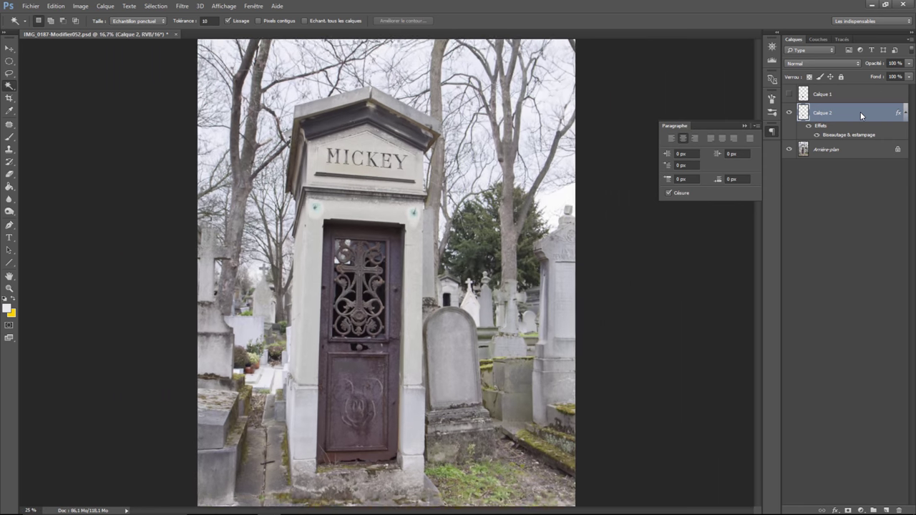
{"action": "key", "text": "ctrl+plus"}
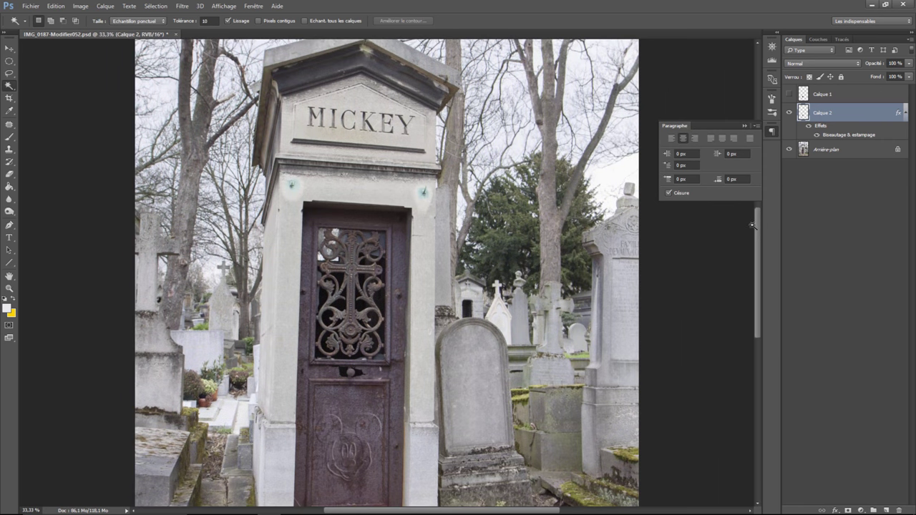
{"action": "left_click_drag", "start_coordinate": [758, 230], "coordinate": [755, 270]}
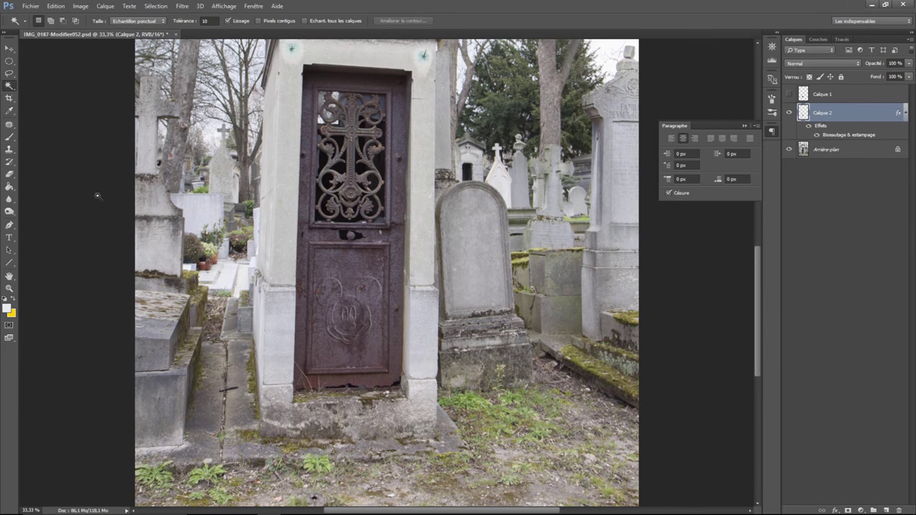
{"action": "left_click", "coordinate": [10, 237]}
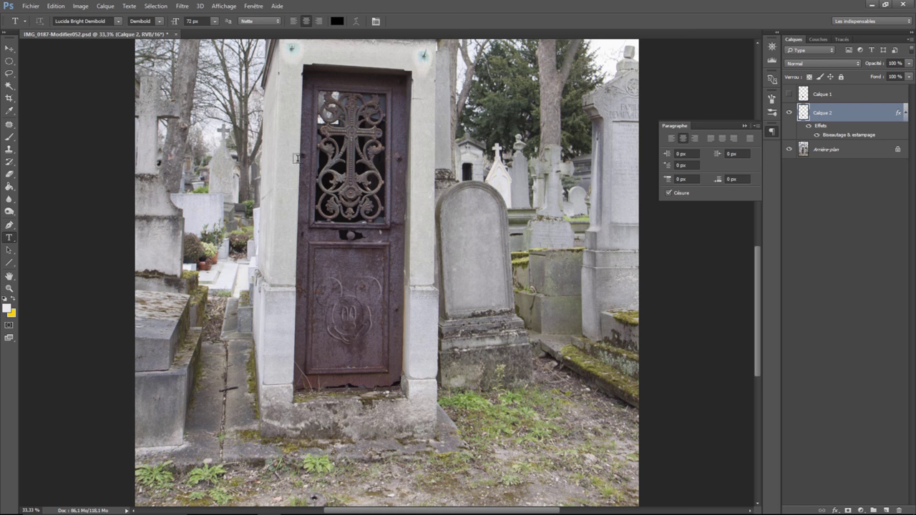
{"action": "scroll", "coordinate": [298, 159], "scroll_direction": "up", "scroll_amount": 3}
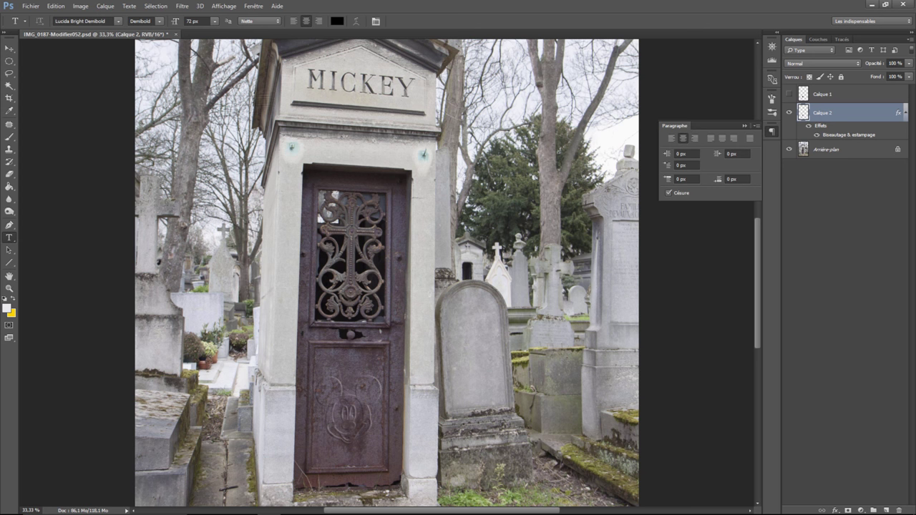
{"action": "scroll", "coordinate": [459, 265], "scroll_direction": "down", "scroll_amount": 3}
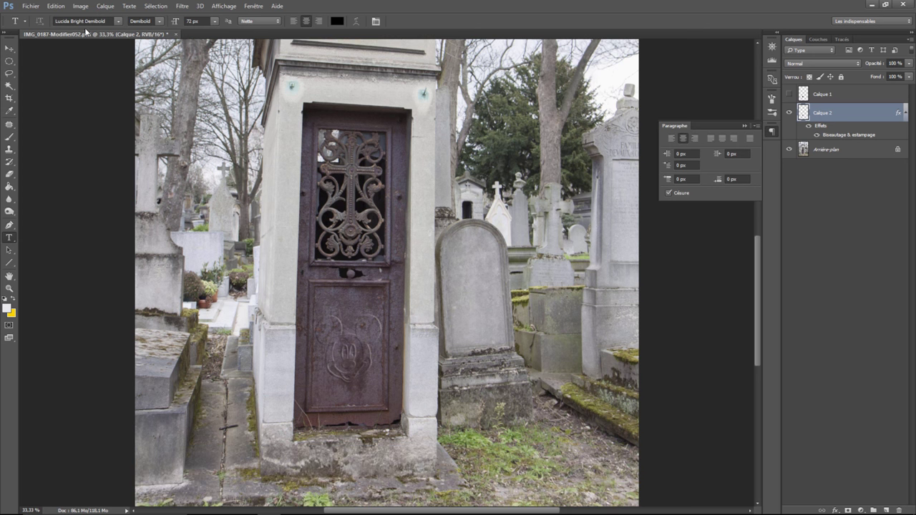
{"action": "left_click", "coordinate": [453, 267]}
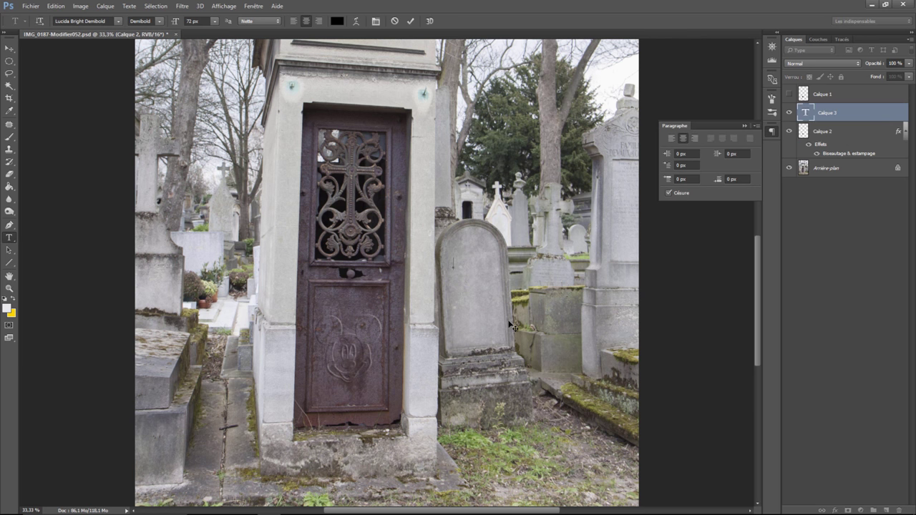
- Type MINNIE on the headstone and move it up and right
{"action": "type", "text": "MINNIE"}
{"action": "left_click", "coordinate": [10, 48]}
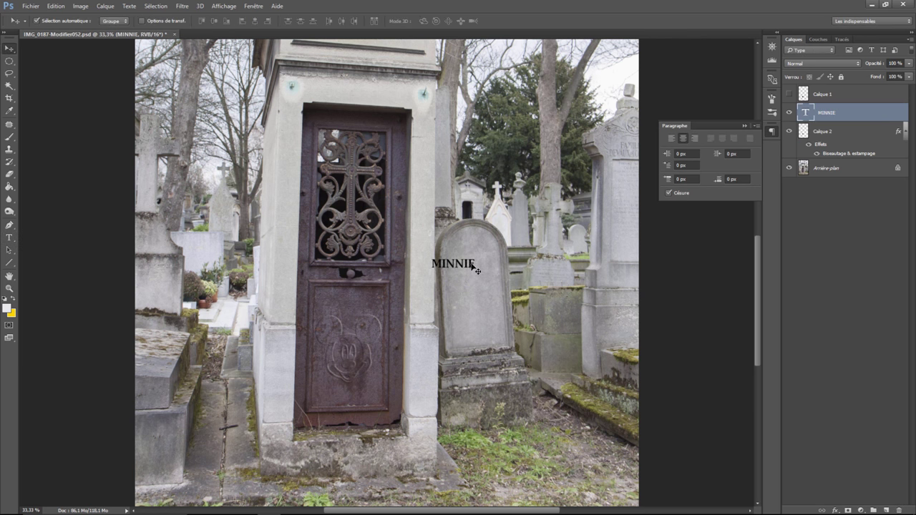
{"action": "left_click_drag", "start_coordinate": [449, 268], "coordinate": [469, 260]}
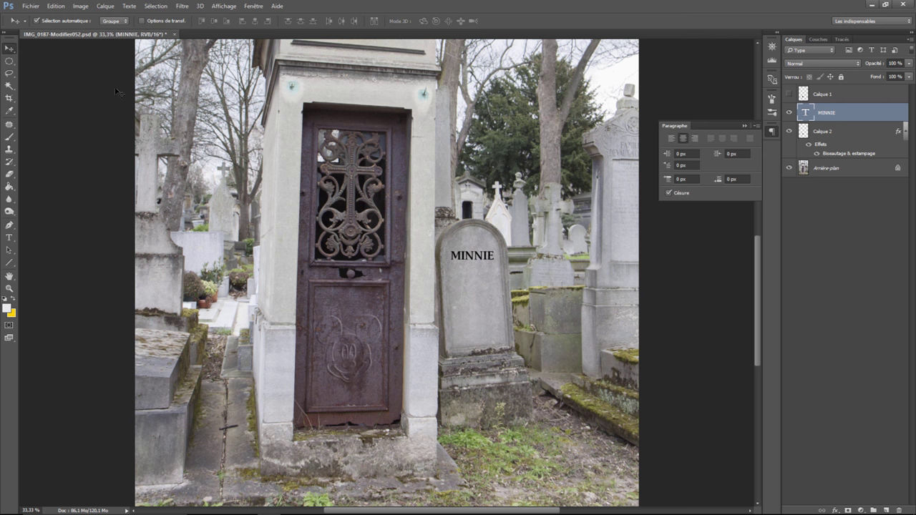
- Rotate the MINNIE text about -4.91° with Transformation manuelle to follow the stone's lean
{"action": "left_click", "coordinate": [56, 6]}
{"action": "mouse_move", "coordinate": [72, 202]}
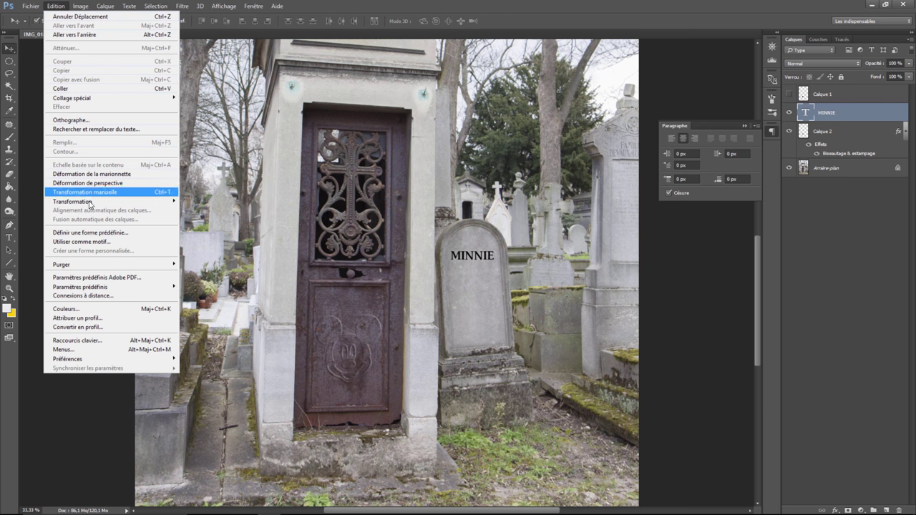
{"action": "left_click", "coordinate": [197, 223]}
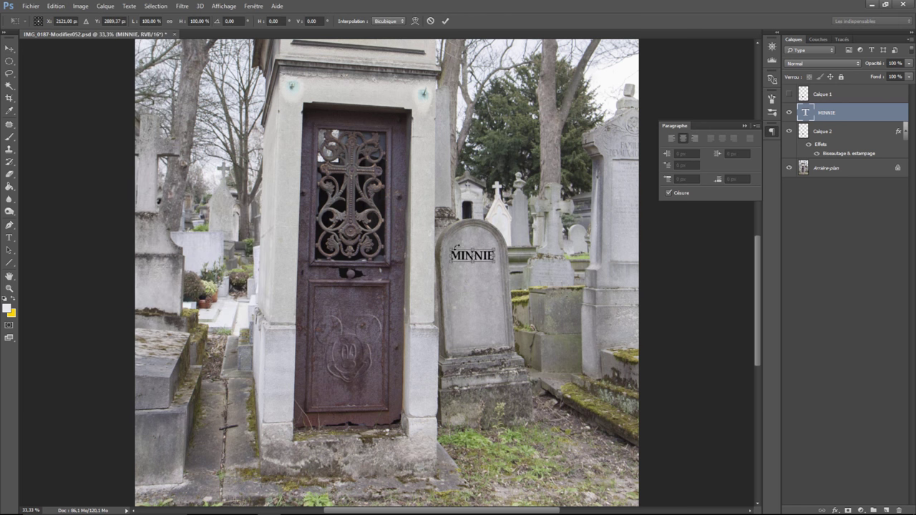
{"action": "left_click_drag", "start_coordinate": [450, 250], "coordinate": [449, 252]}
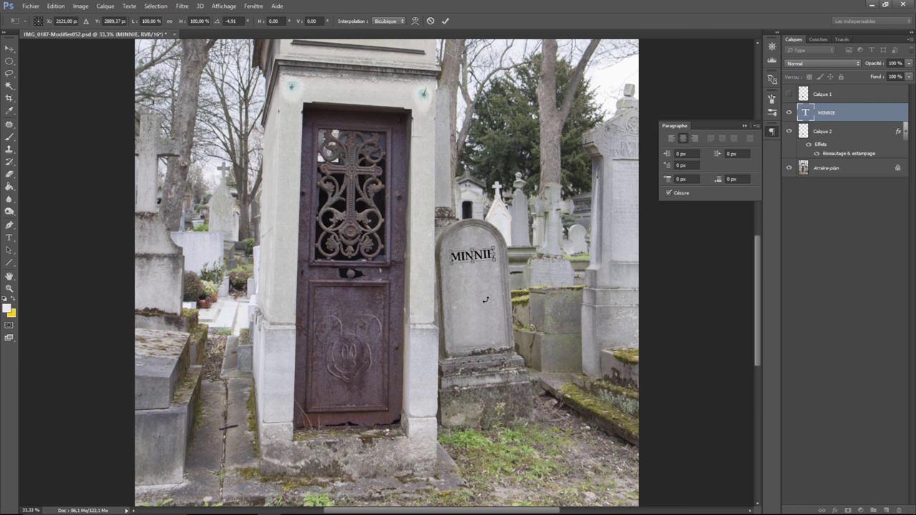
{"action": "key", "text": "Escape"}
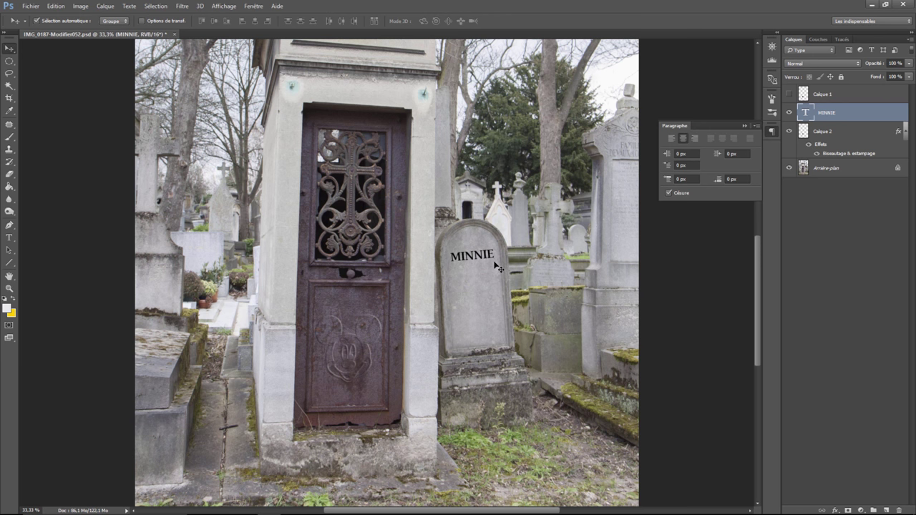
- Nudge the MINNIE text slightly right and down and set its blend mode to Incrustation
{"action": "key", "text": "ctrl+plus"}
{"action": "key", "text": "ctrl+plus"}
{"action": "key", "text": "ctrl+plus"}
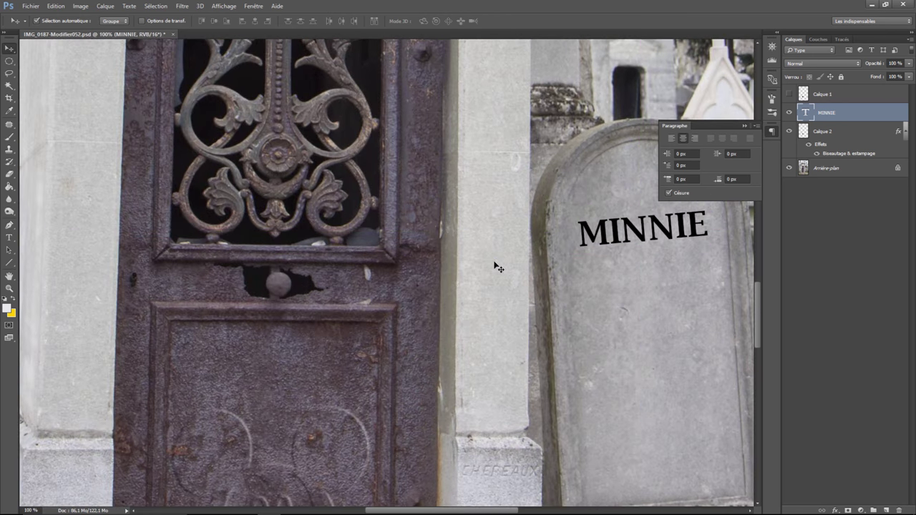
{"action": "mouse_move", "coordinate": [515, 511]}
{"action": "left_mouse_down"}
{"action": "mouse_move", "coordinate": [546, 511]}
{"action": "mouse_move", "coordinate": [556, 487]}
{"action": "left_mouse_up"}
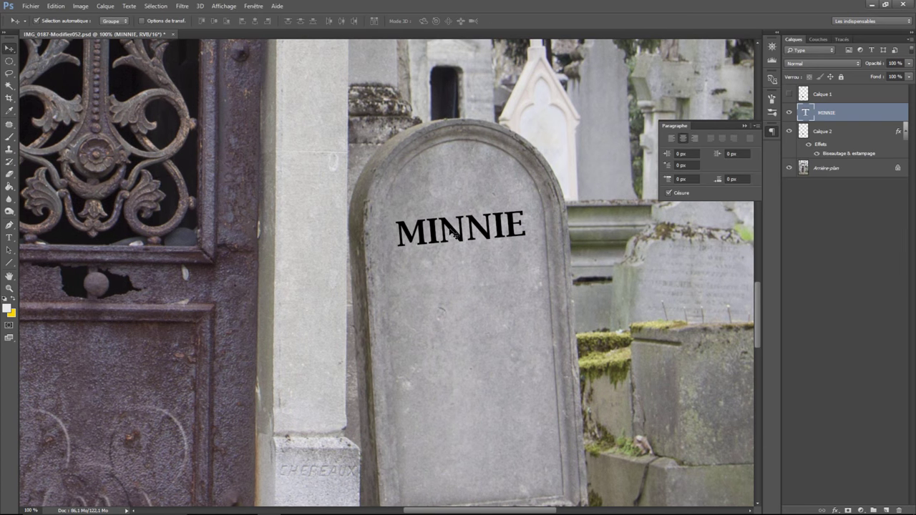
{"action": "left_click_drag", "start_coordinate": [453, 233], "coordinate": [458, 235]}
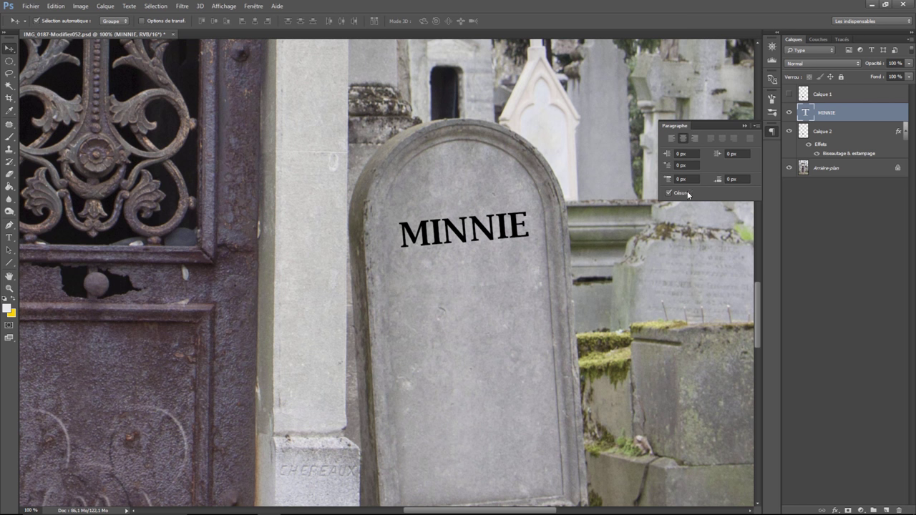
{"action": "left_click", "coordinate": [816, 64]}
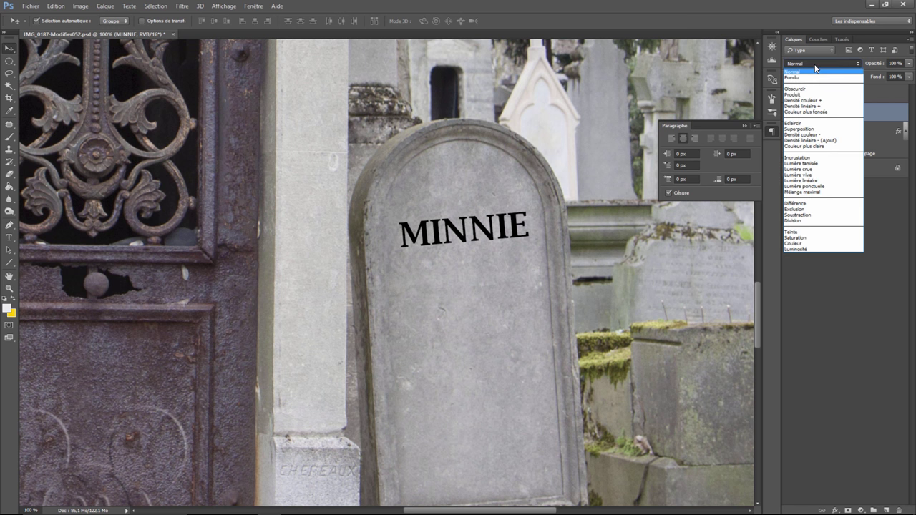
{"action": "left_click", "coordinate": [810, 157]}
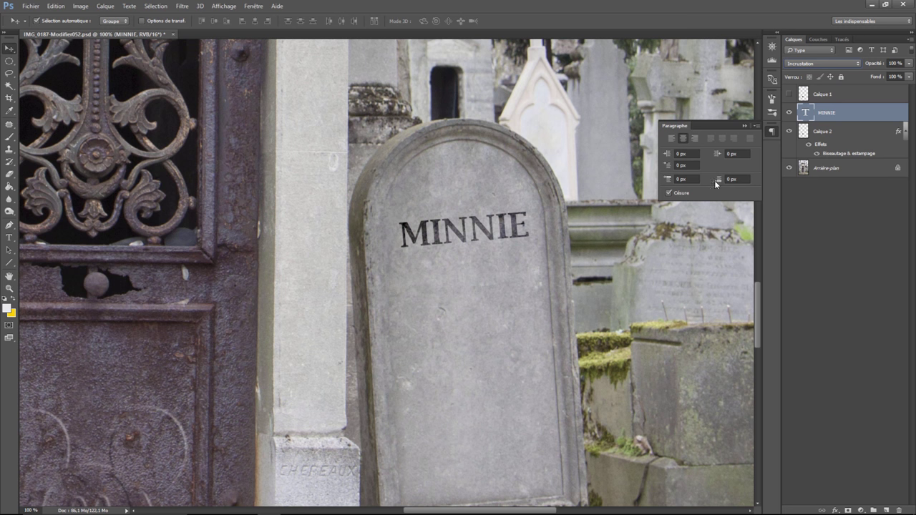
- Add a Biseau interne bevel and emboss to the MINNIE layer with Flou reduced to a small value
{"action": "right_click", "coordinate": [831, 115]}
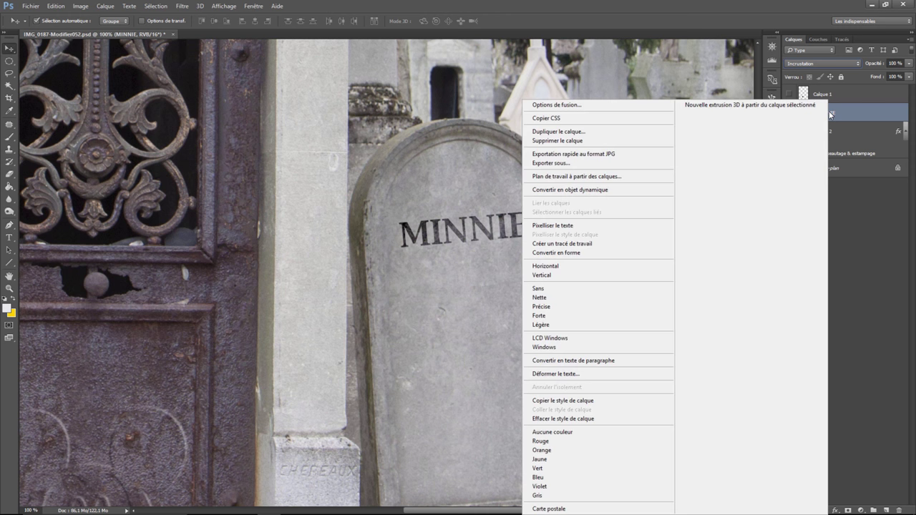
{"action": "left_click", "coordinate": [579, 105]}
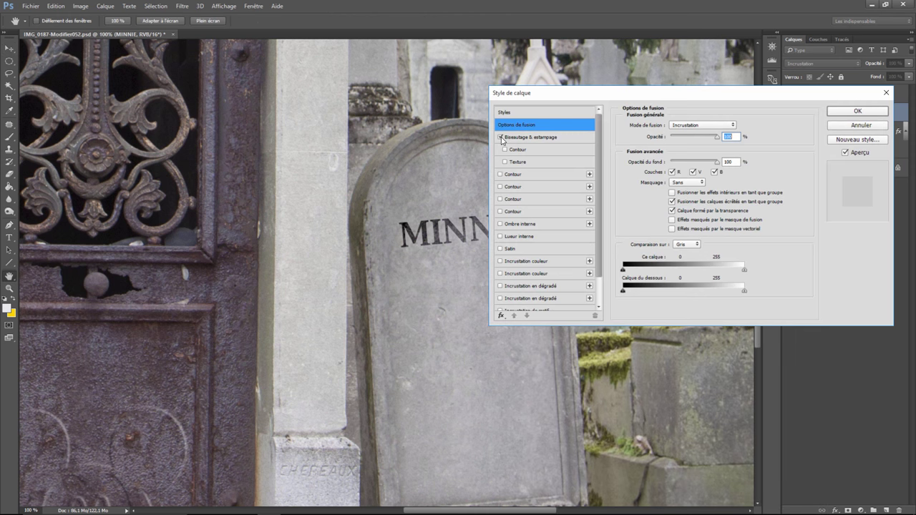
{"action": "left_click", "coordinate": [677, 127]}
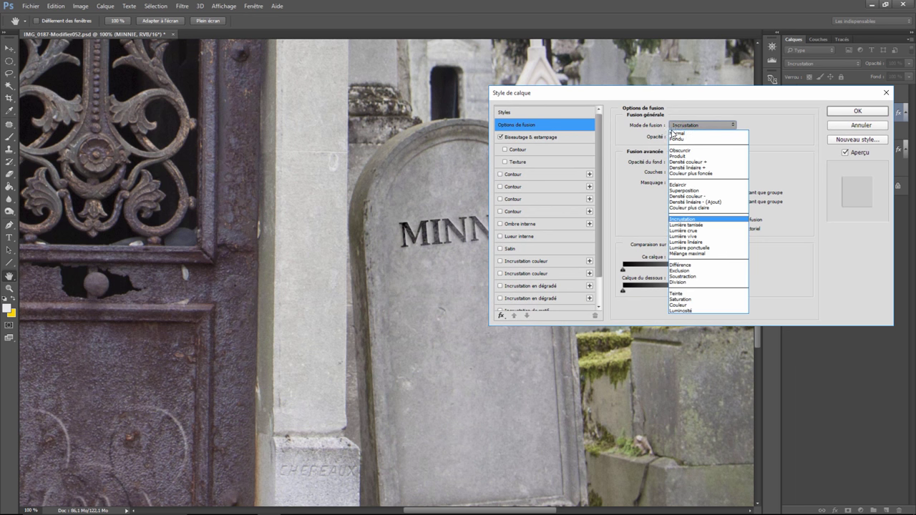
{"action": "left_click", "coordinate": [551, 141]}
{"action": "left_click", "coordinate": [548, 141]}
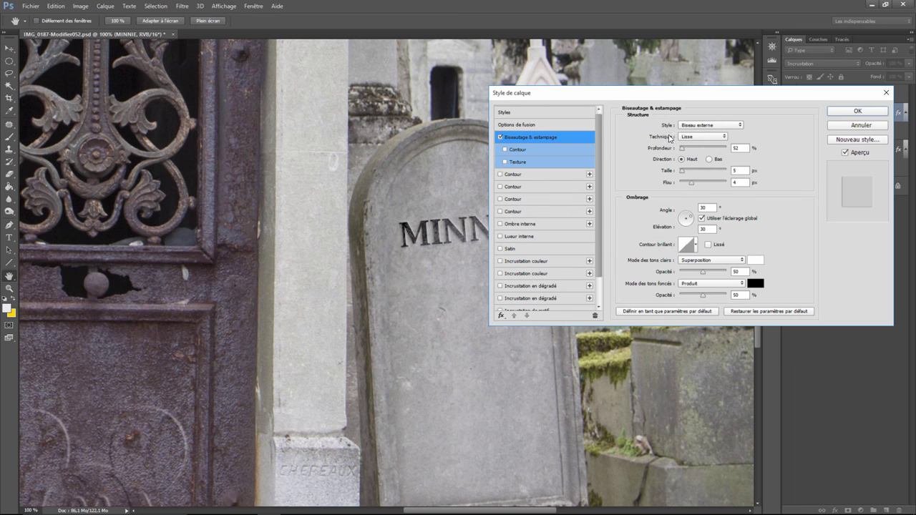
{"action": "left_click", "coordinate": [700, 127]}
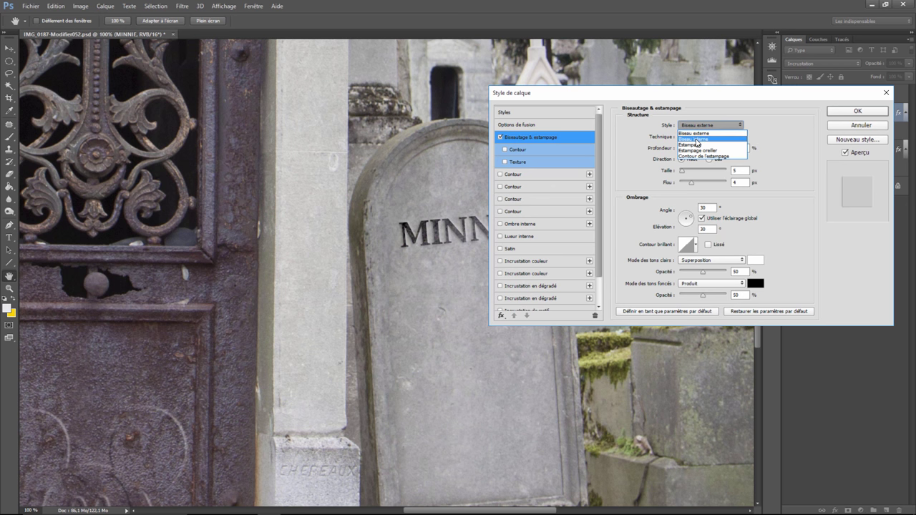
{"action": "left_click", "coordinate": [698, 140]}
{"action": "left_click_drag", "start_coordinate": [621, 96], "coordinate": [704, 143]}
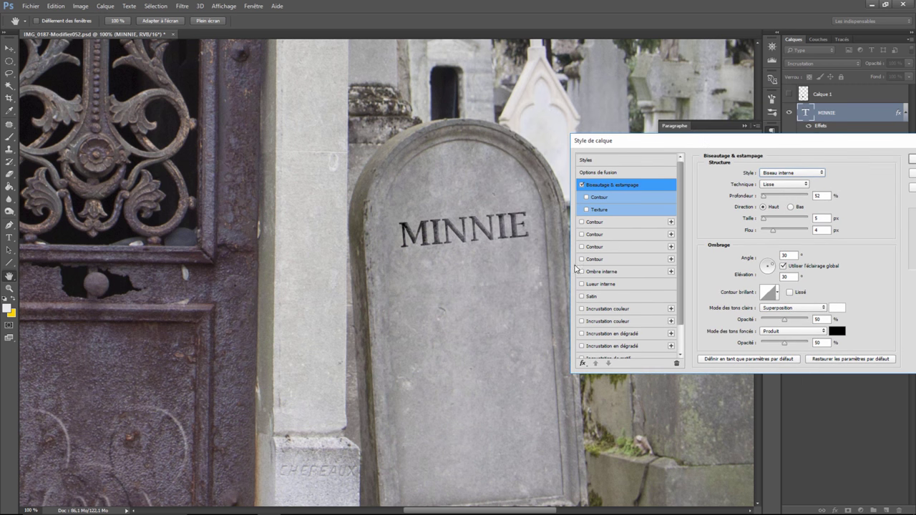
{"action": "left_click_drag", "start_coordinate": [774, 234], "coordinate": [756, 236]}
{"action": "left_click_drag", "start_coordinate": [768, 237], "coordinate": [763, 218]}
{"action": "left_click_drag", "start_coordinate": [696, 142], "coordinate": [661, 145]}
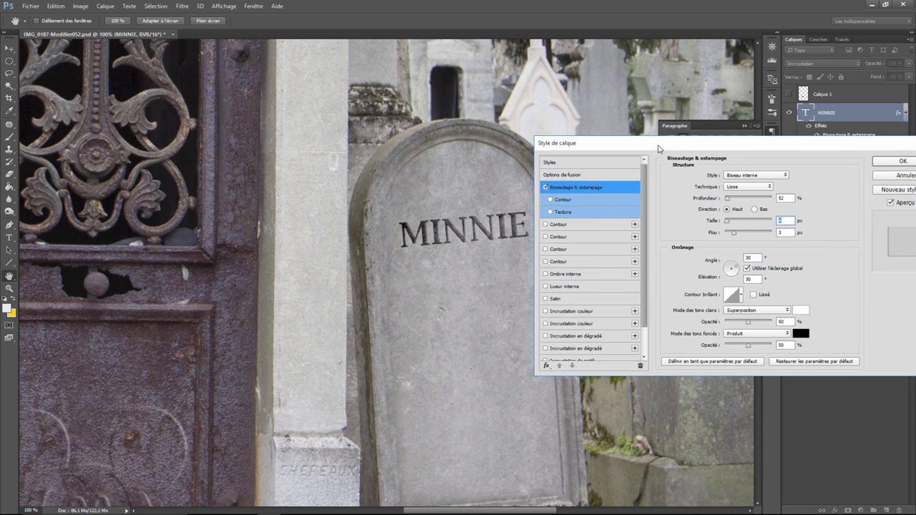
{"action": "left_click", "coordinate": [882, 162]}
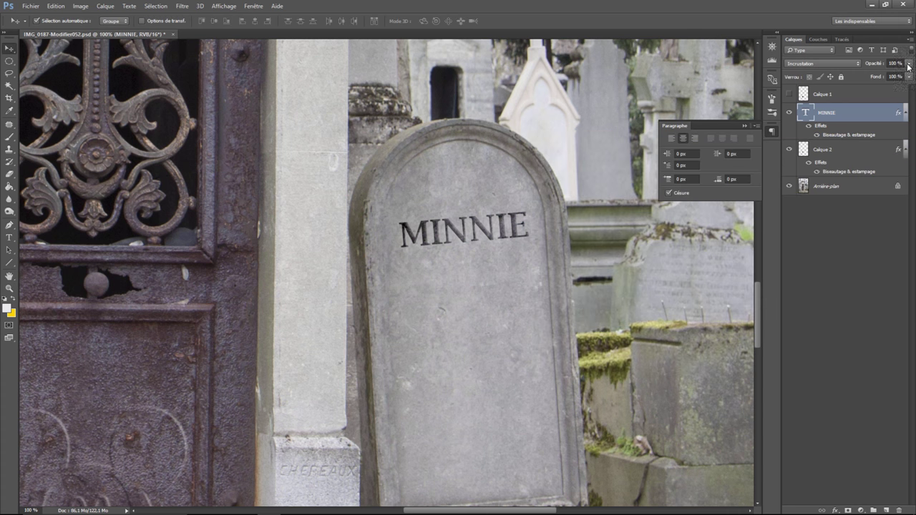
- Drop the MINNIE layer opacity to 67 %, then zoom out and back in to check
{"action": "left_click", "coordinate": [909, 64]}
{"action": "left_click_drag", "start_coordinate": [910, 77], "coordinate": [892, 78]}
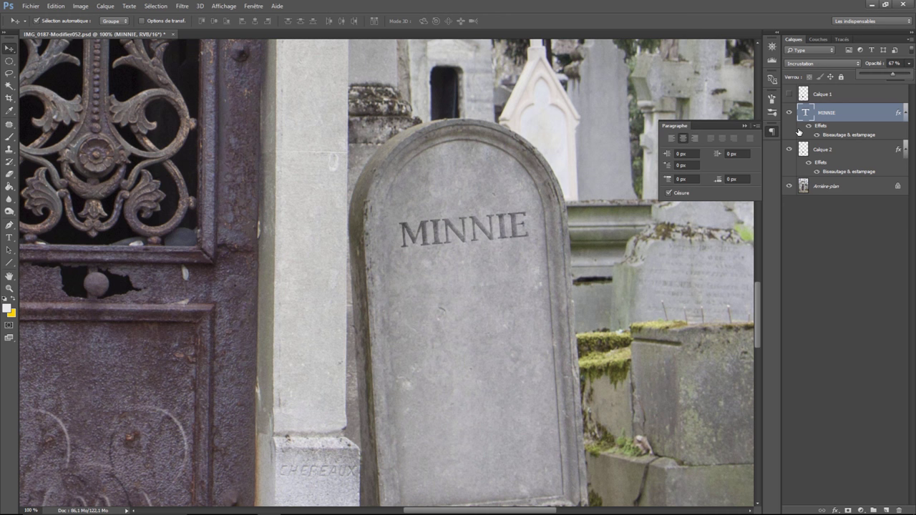
{"action": "key", "text": "ctrl+minus"}
{"action": "key", "text": "ctrl+minus"}
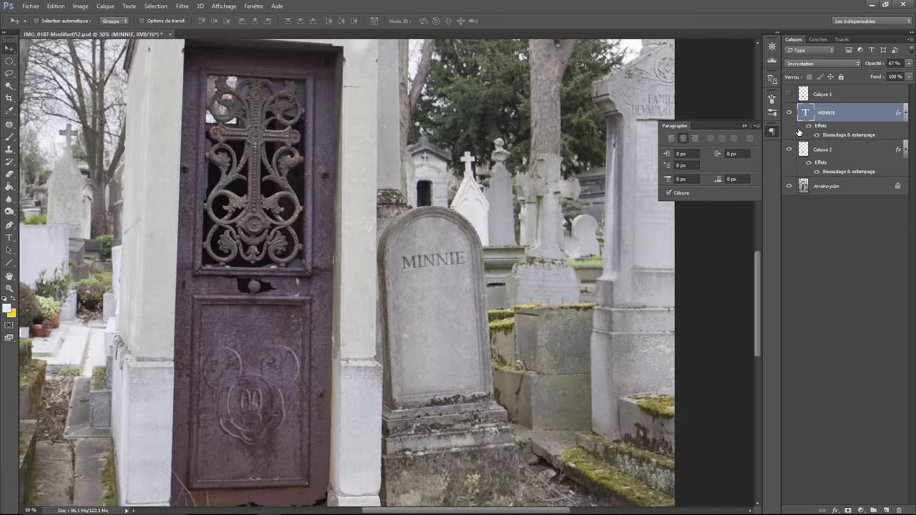
{"action": "key", "text": "ctrl+minus"}
{"action": "key", "text": "ctrl+minus"}
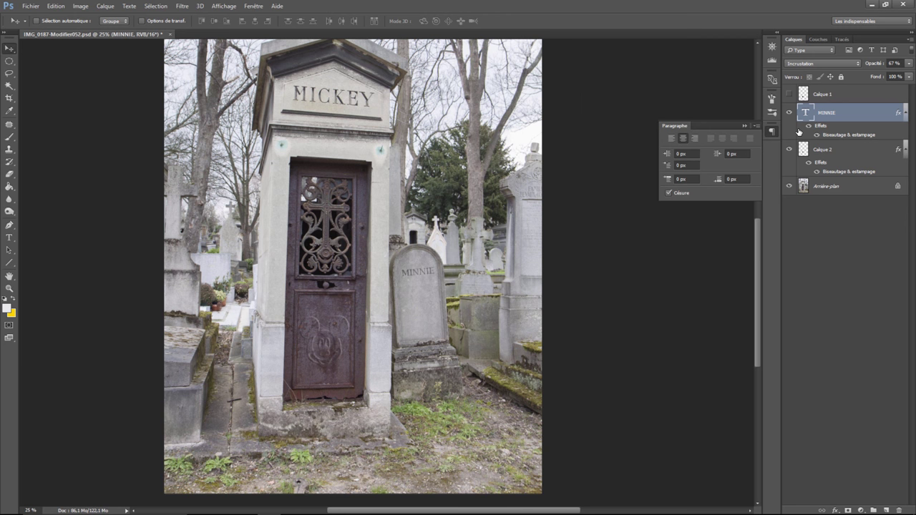
{"action": "key", "text": "ctrl+minus"}
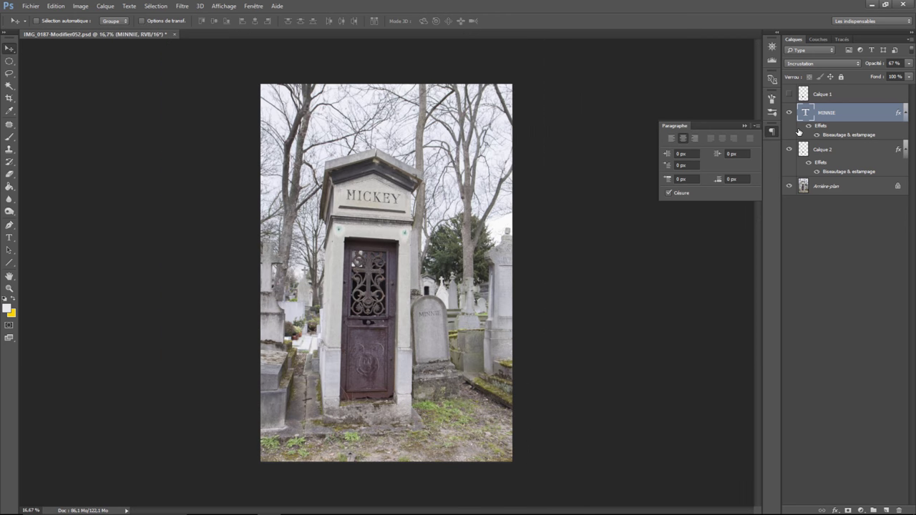
{"action": "key", "text": "ctrl+plus"}
{"action": "key", "text": "ctrl+plus"}
{"action": "key", "text": "ctrl+plus"}
{"action": "key", "text": "ctrl+plus"}
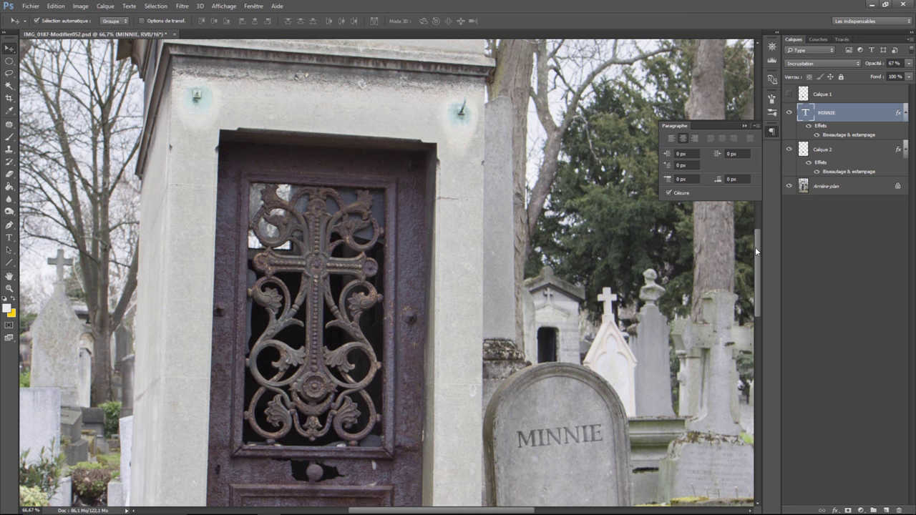
{"action": "left_click_drag", "start_coordinate": [757, 248], "coordinate": [757, 288]}
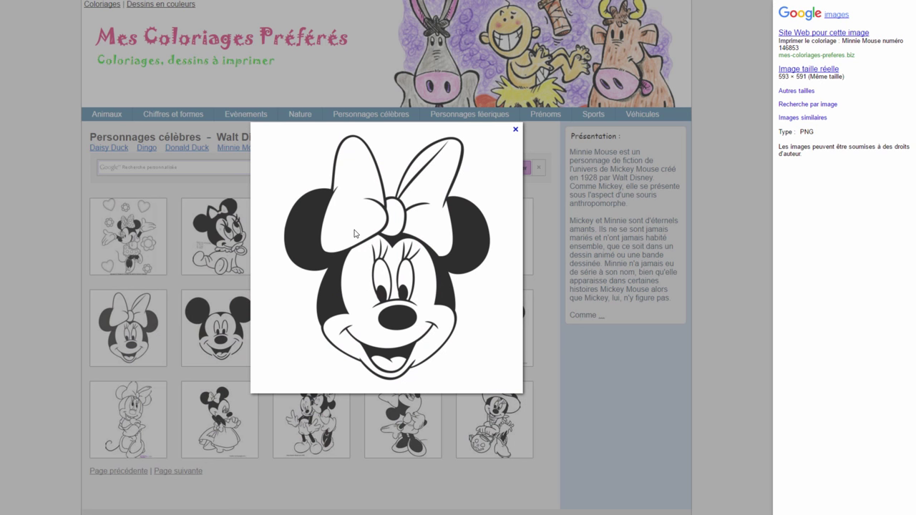
- Copy the Minnie head drawing from Google Images and paste it into Photoshop as Calque 3
{"action": "right_click", "coordinate": [309, 239]}
{"action": "left_click", "coordinate": [351, 268]}
{"action": "key", "text": "ctrl+v"}
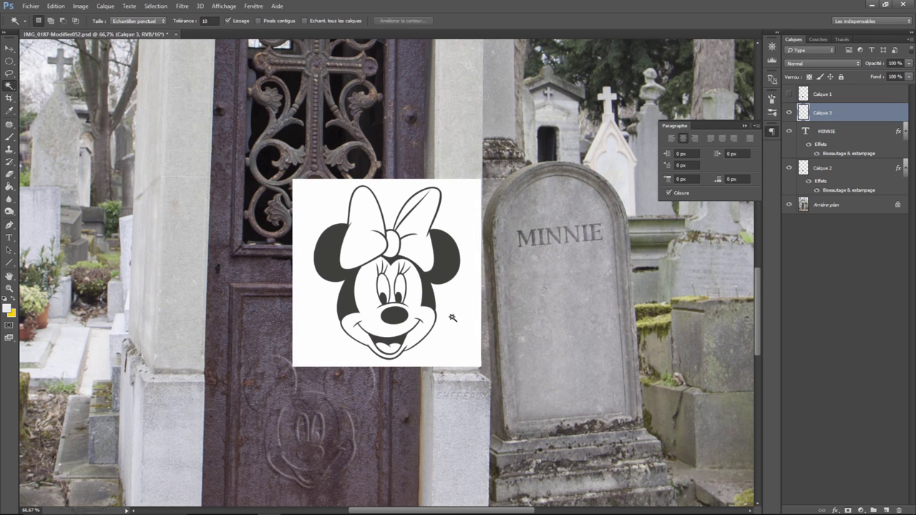
- Move the Minnie drawing onto the headstone and scale it down to about 67%
{"action": "left_click", "coordinate": [9, 47]}
{"action": "left_click_drag", "start_coordinate": [390, 286], "coordinate": [564, 321]}
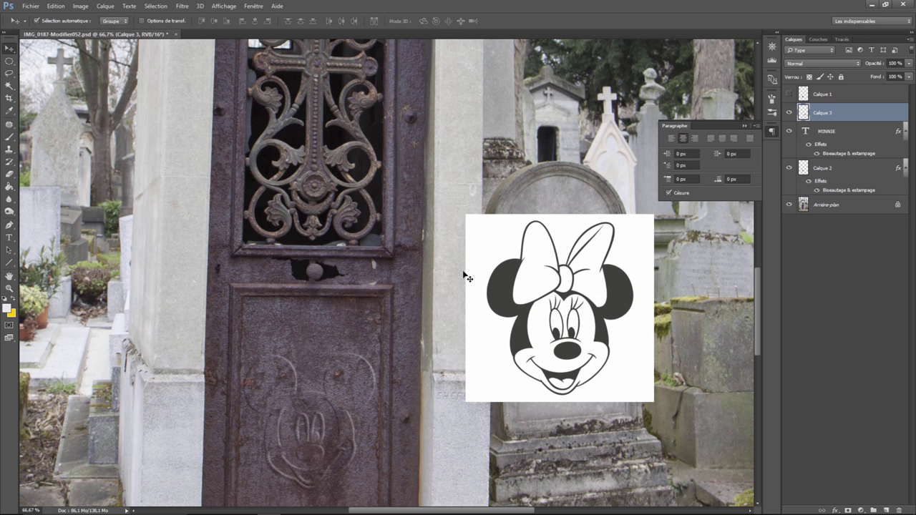
{"action": "left_click", "coordinate": [56, 7]}
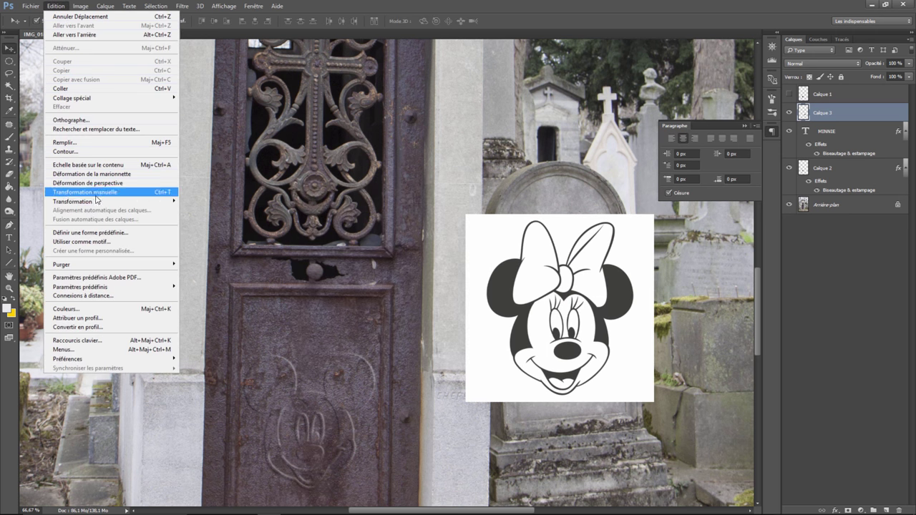
{"action": "mouse_move", "coordinate": [73, 201]}
{"action": "left_click", "coordinate": [195, 215]}
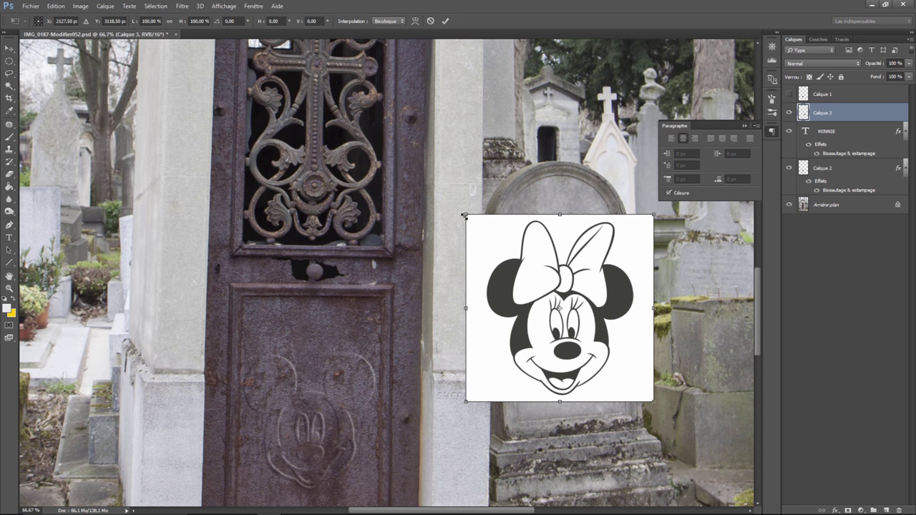
{"action": "left_click_drag", "start_coordinate": [464, 214], "coordinate": [512, 260]}
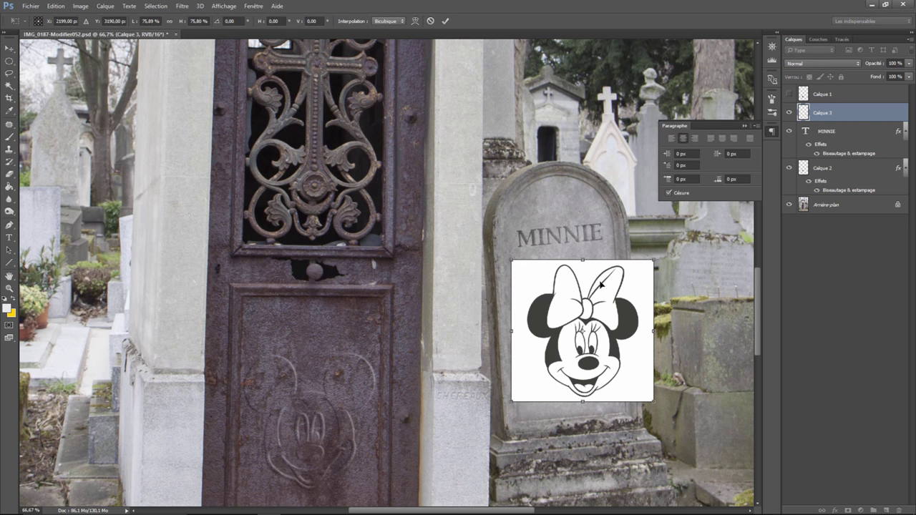
{"action": "left_click_drag", "start_coordinate": [585, 317], "coordinate": [563, 305]}
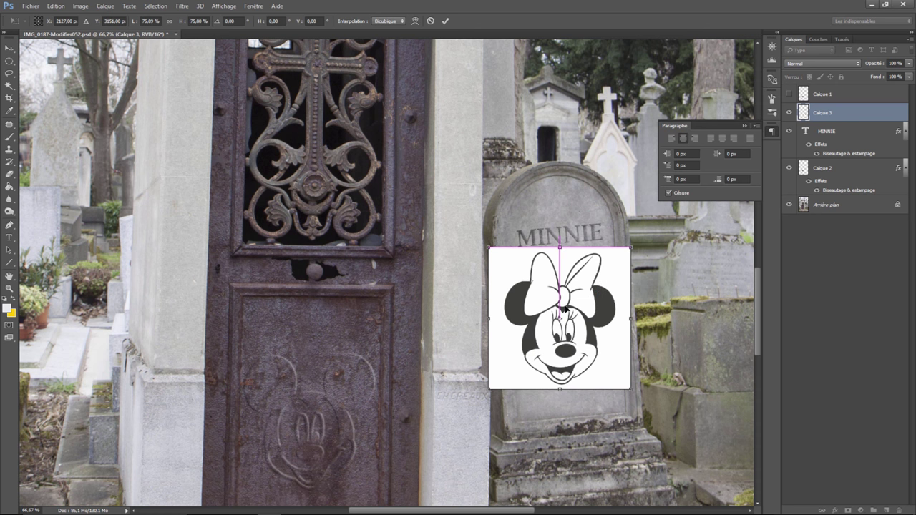
{"action": "left_click_drag", "start_coordinate": [491, 250], "coordinate": [507, 265]}
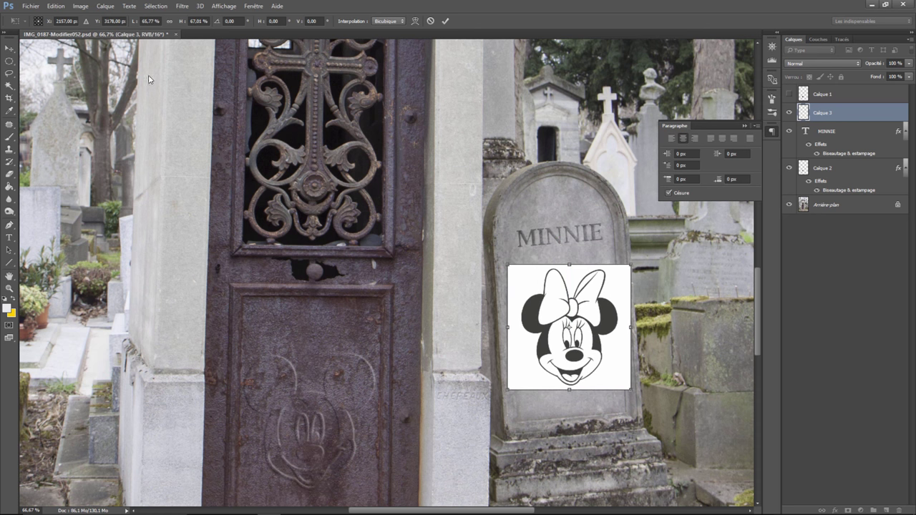
- Rotate the Minnie drawing to match the headstone's tilt, apply it, and nudge it left
{"action": "left_click", "coordinate": [65, 10]}
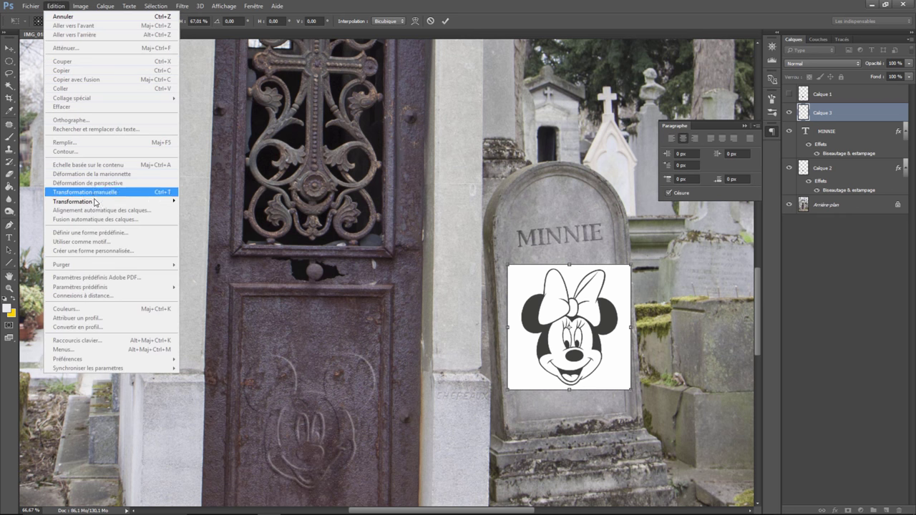
{"action": "left_click", "coordinate": [200, 224]}
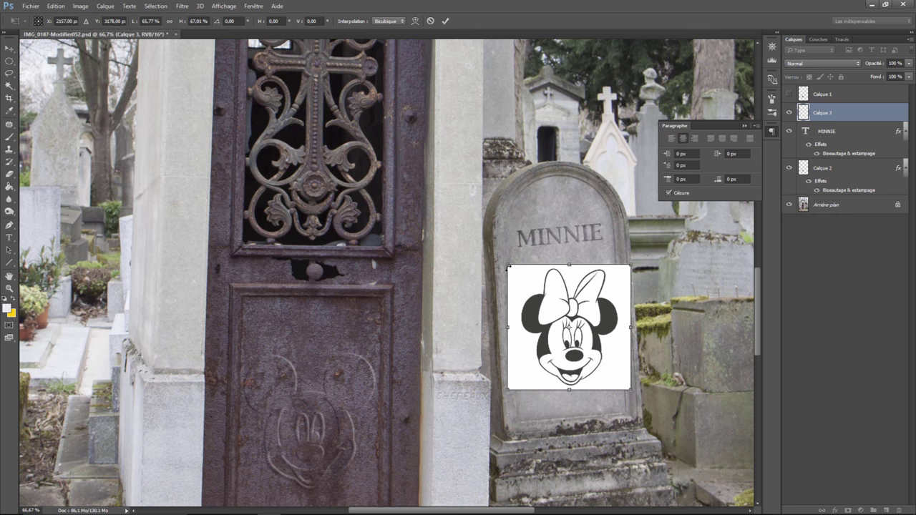
{"action": "left_click_drag", "start_coordinate": [507, 267], "coordinate": [506, 272]}
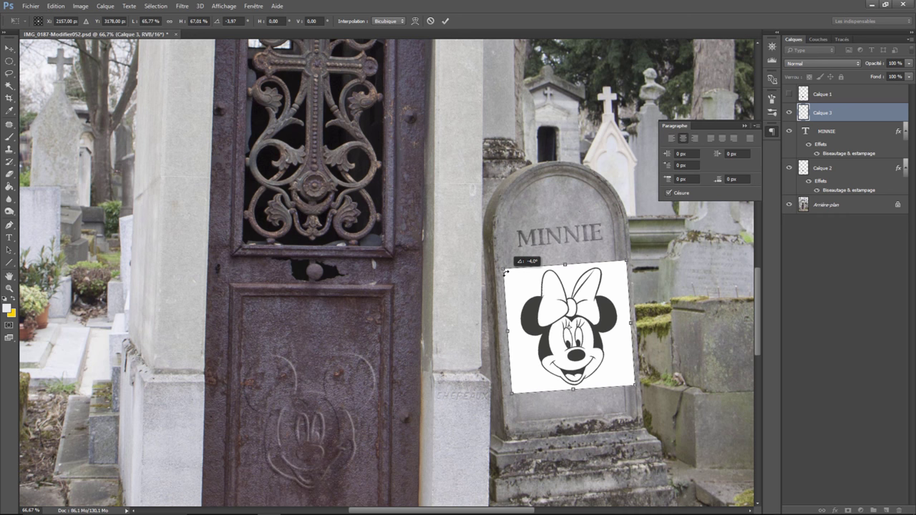
{"action": "left_click", "coordinate": [9, 48]}
{"action": "left_click", "coordinate": [430, 200]}
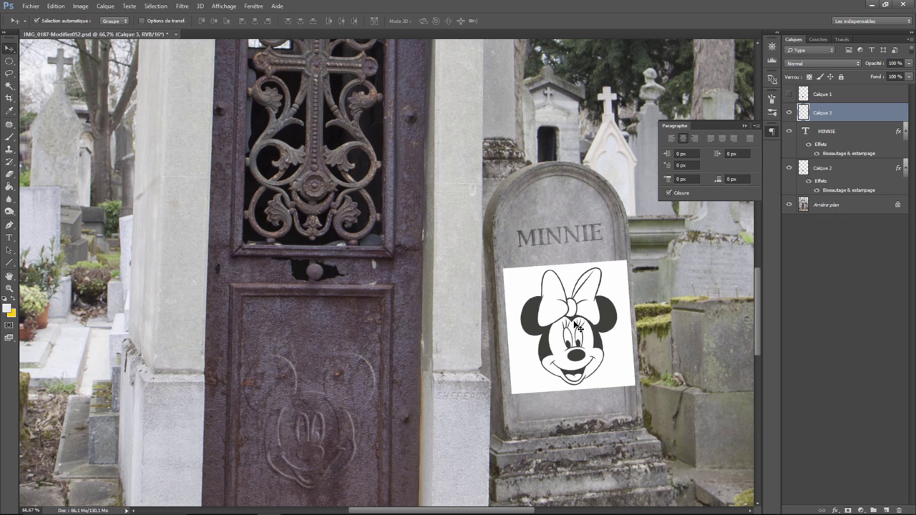
{"action": "left_click_drag", "start_coordinate": [572, 323], "coordinate": [569, 323]}
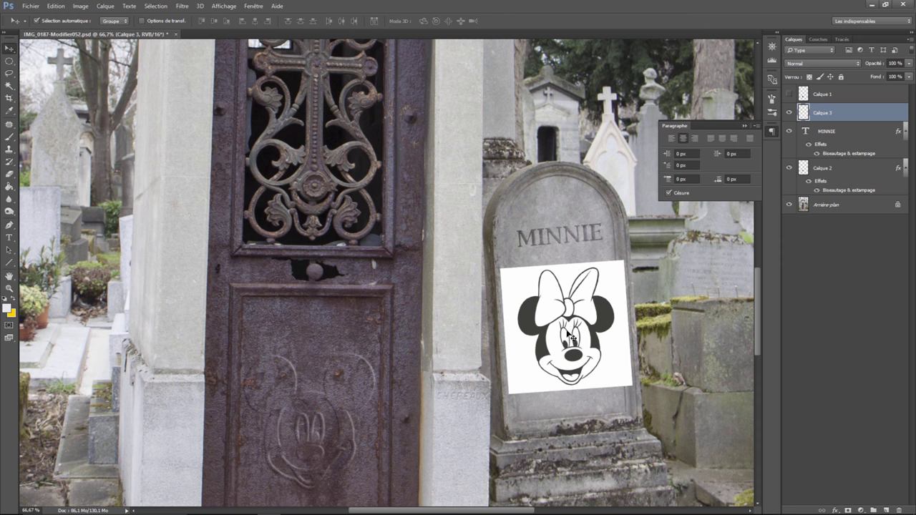
- Magic Wand-select Minnie's black lines, hide Calque 3, and make the background layer active
{"action": "left_click", "coordinate": [9, 85]}
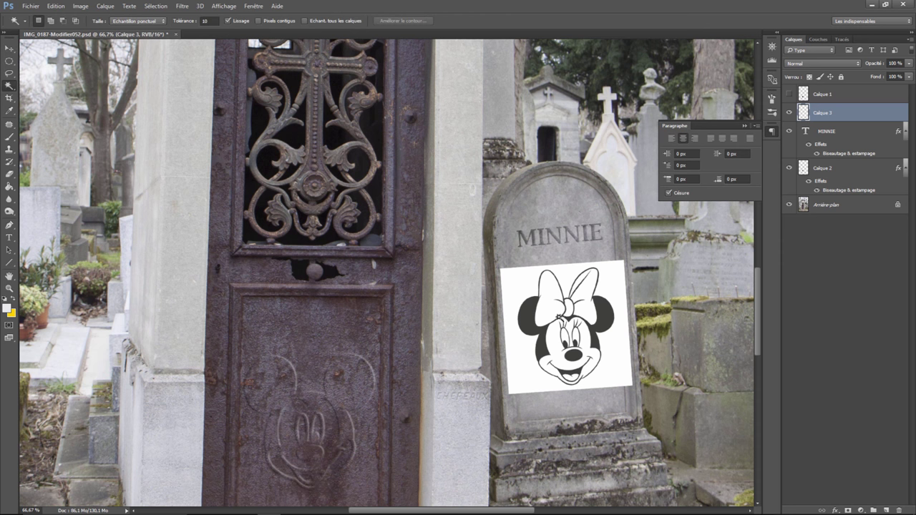
{"action": "left_click", "coordinate": [530, 315]}
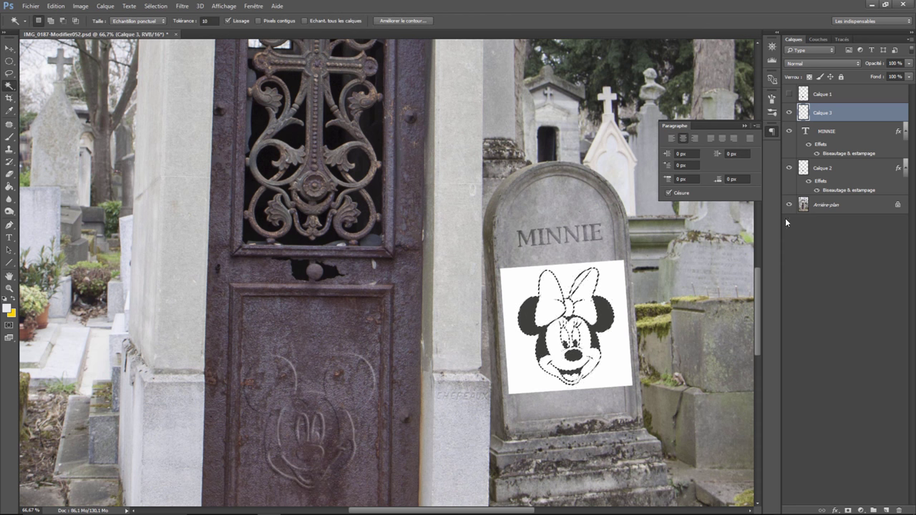
{"action": "left_click", "coordinate": [790, 113]}
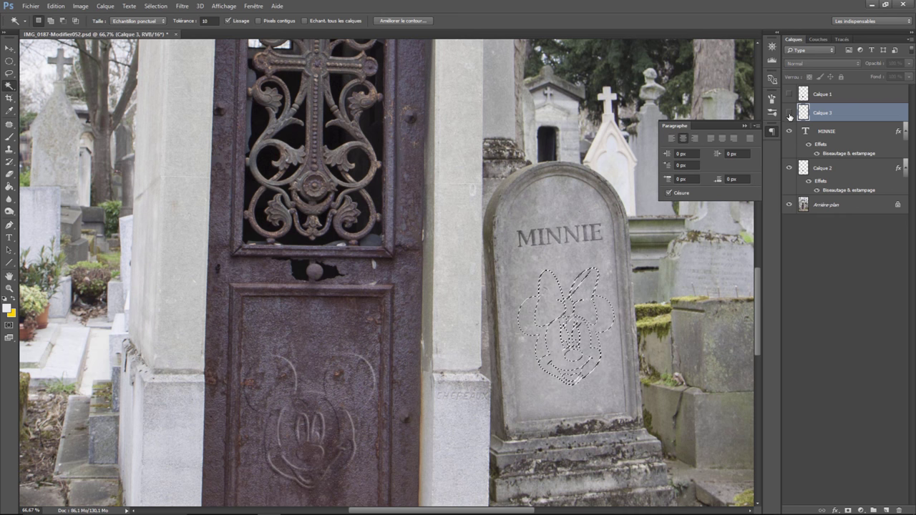
{"action": "left_click", "coordinate": [825, 205]}
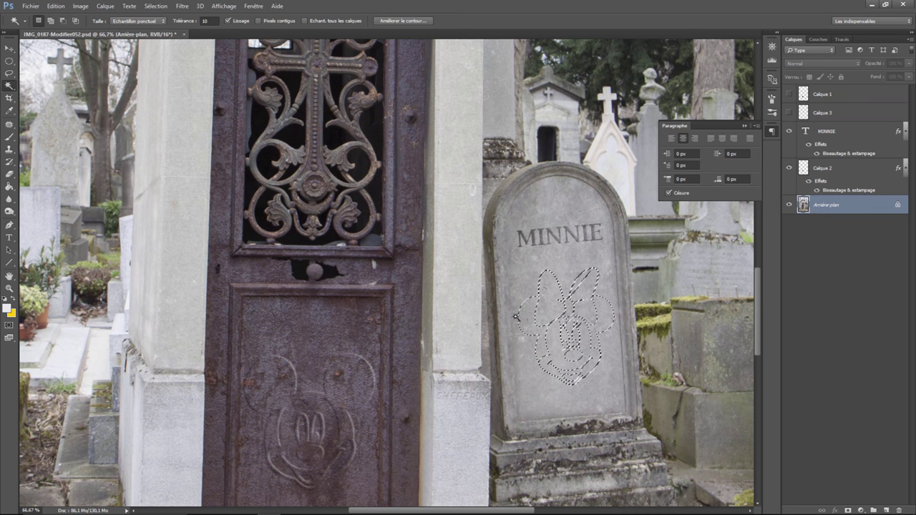
- Copy the selected stone onto a new layer, Calque 4, and give it Bevel & Emboss
{"action": "right_click", "coordinate": [529, 321]}
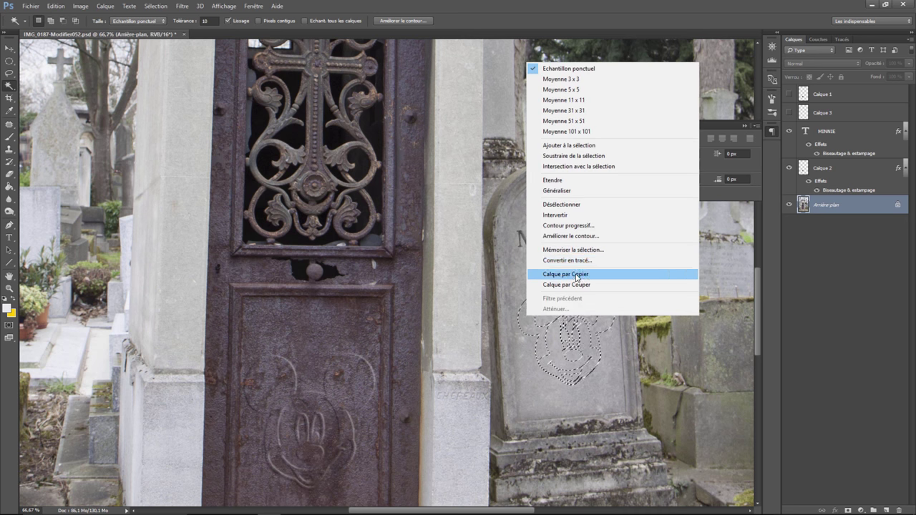
{"action": "left_click", "coordinate": [577, 275]}
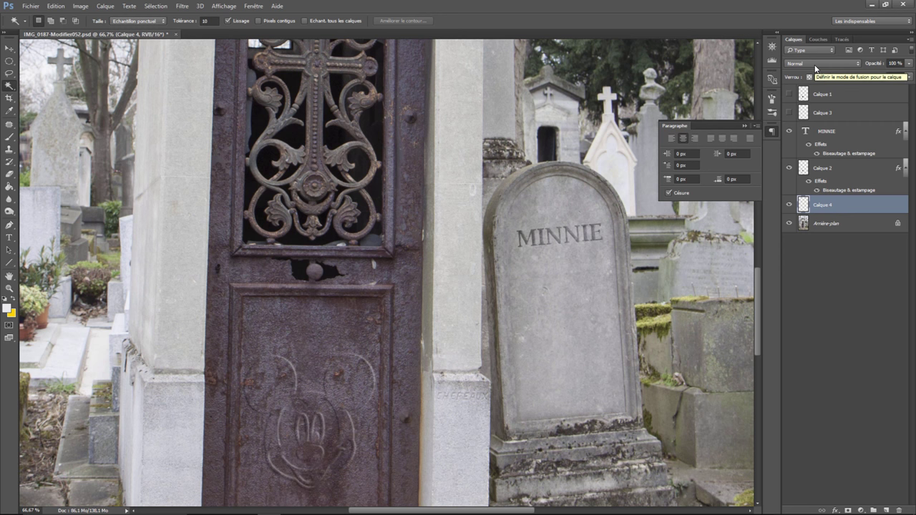
{"action": "right_click", "coordinate": [825, 205]}
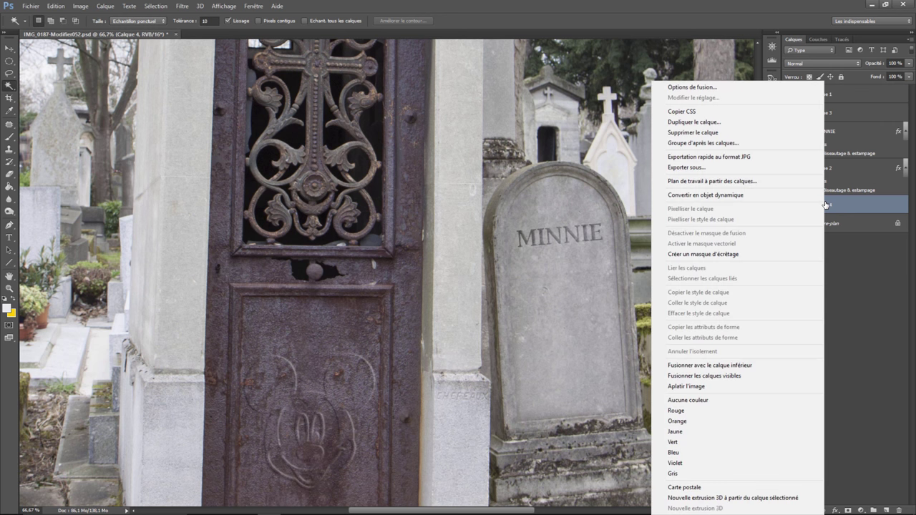
{"action": "left_click", "coordinate": [700, 87]}
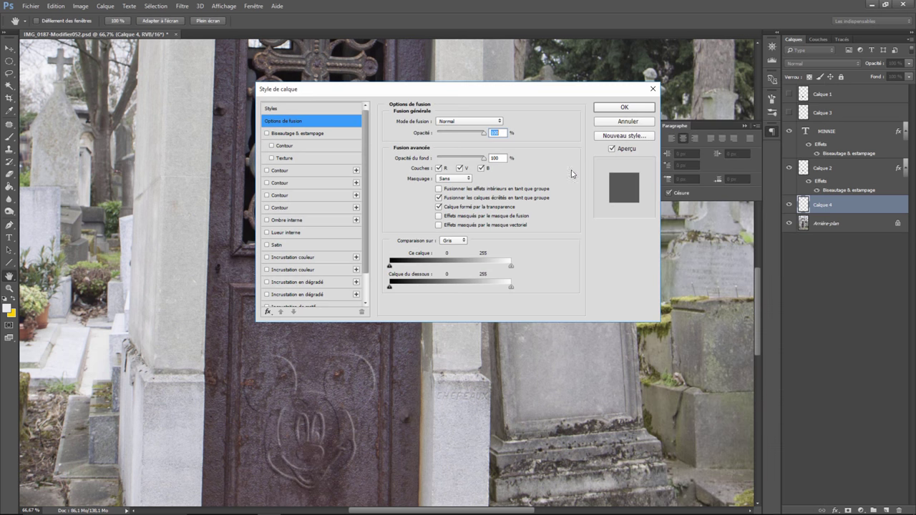
{"action": "left_click", "coordinate": [318, 133]}
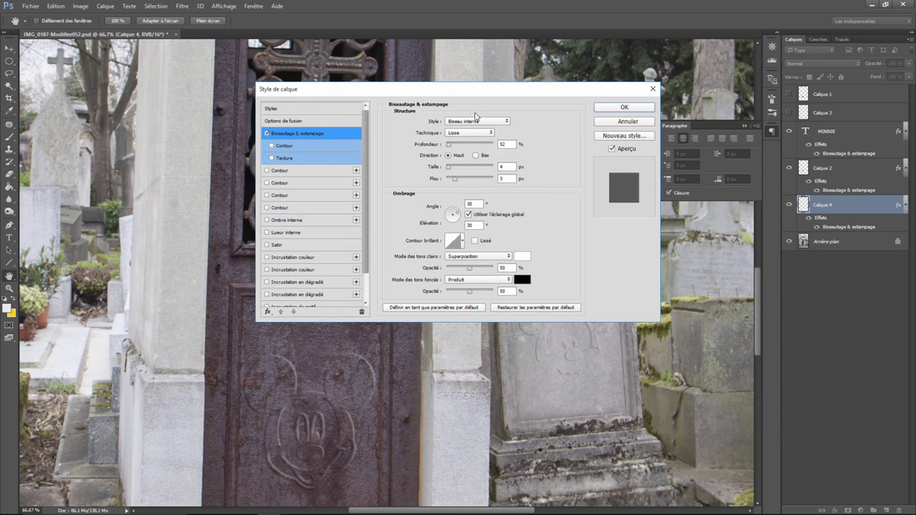
{"action": "left_click_drag", "start_coordinate": [487, 94], "coordinate": [329, 95]}
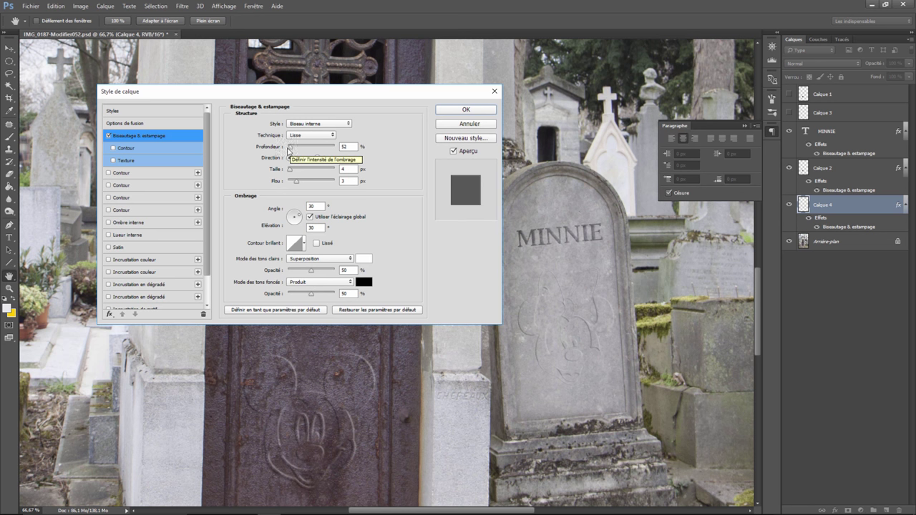
- Keep the inner bevel, enable Contour, set softening to 10, and apply the style
{"action": "left_click", "coordinate": [114, 148]}
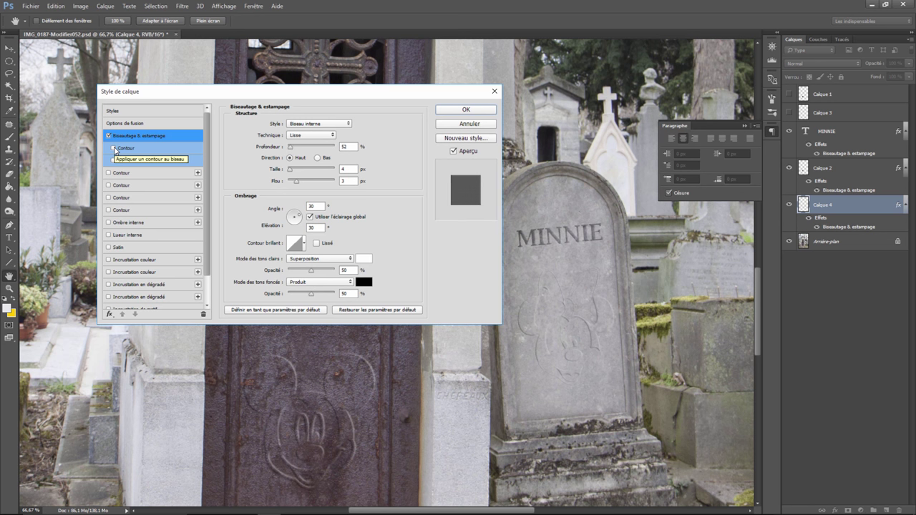
{"action": "left_click", "coordinate": [319, 123]}
{"action": "left_click", "coordinate": [308, 125]}
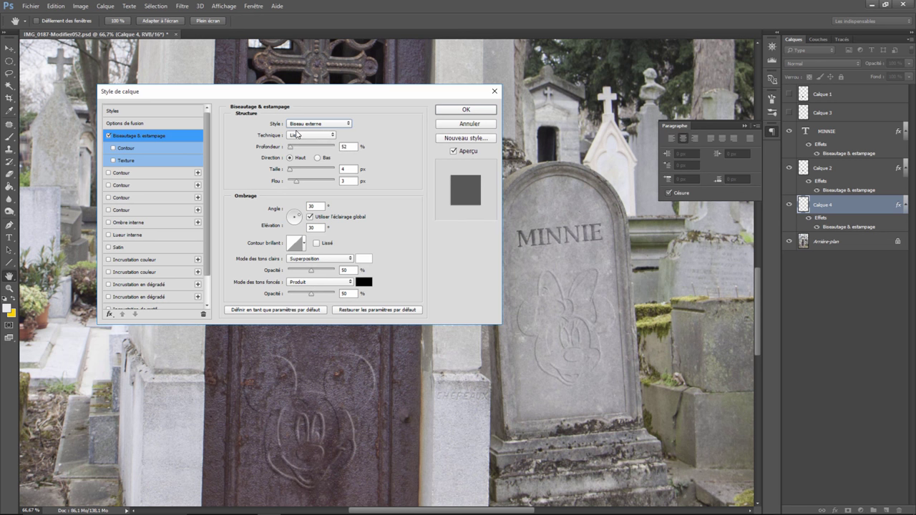
{"action": "left_click", "coordinate": [310, 125]}
{"action": "left_click", "coordinate": [302, 138]}
{"action": "left_click", "coordinate": [112, 147]}
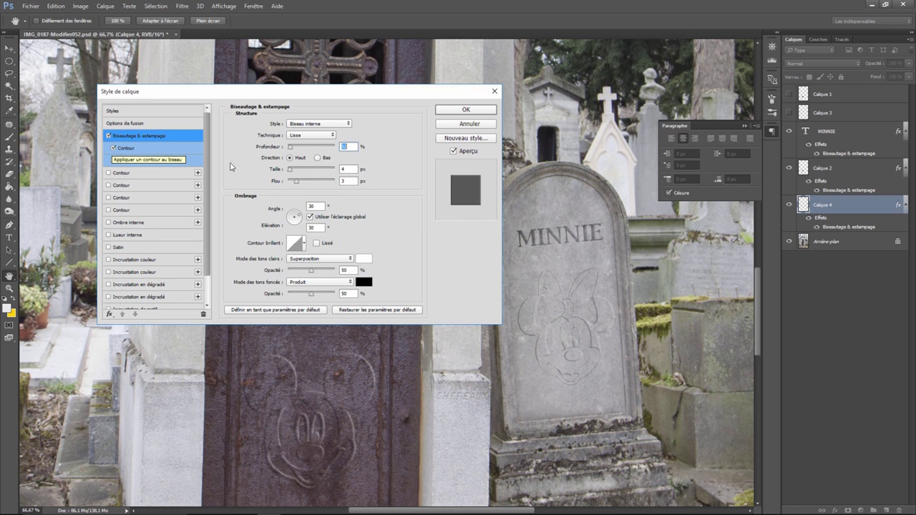
{"action": "left_click", "coordinate": [144, 149]}
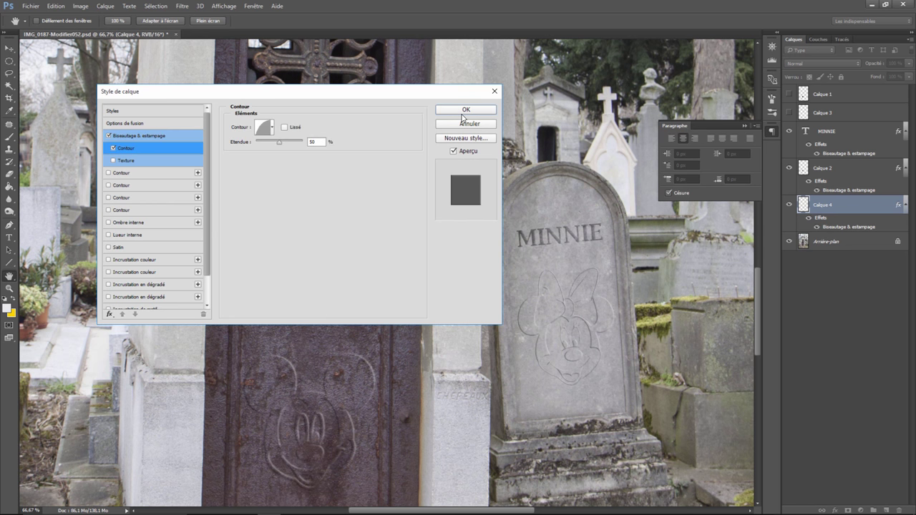
{"action": "left_click", "coordinate": [154, 137]}
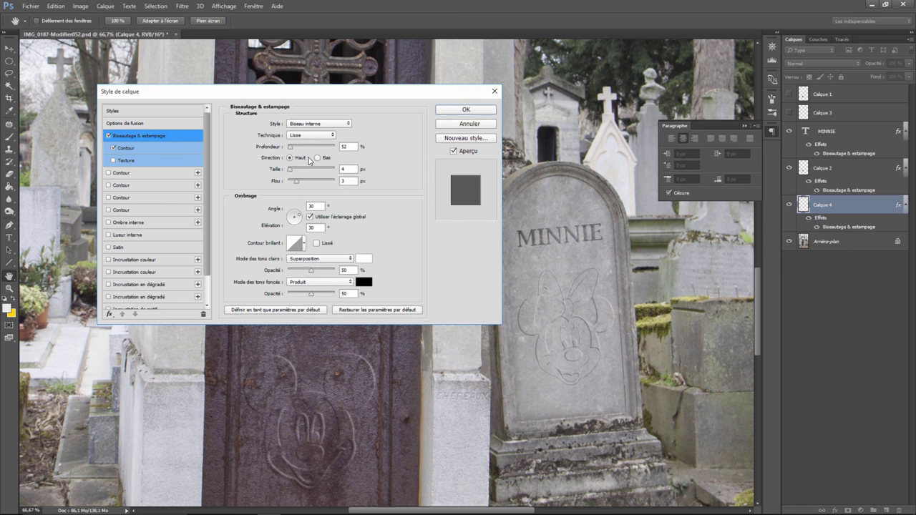
{"action": "left_click_drag", "start_coordinate": [296, 182], "coordinate": [317, 188]}
{"action": "left_click_drag", "start_coordinate": [317, 187], "coordinate": [315, 187]}
{"action": "left_click", "coordinate": [465, 111]}
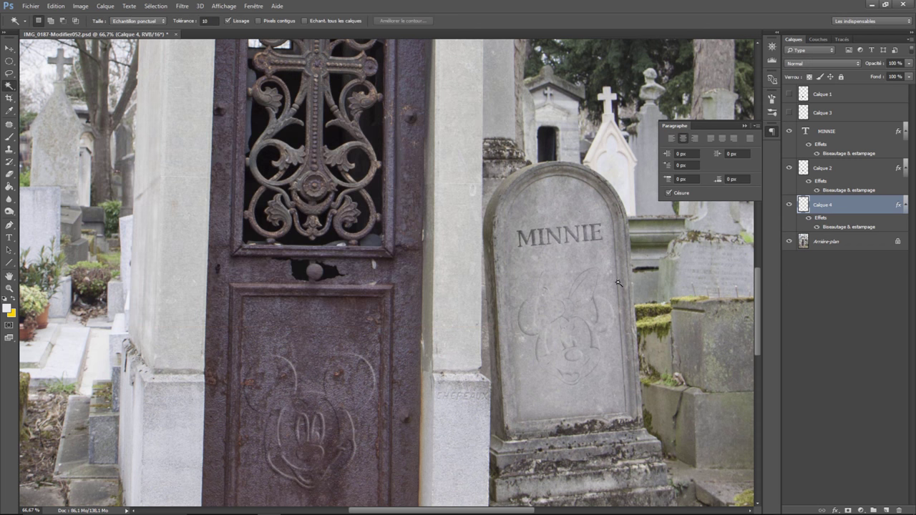
- Lower Calque 4's opacity to 59%, then save the document as it closes
{"action": "key", "text": "ctrl+minus"}
{"action": "key", "text": "ctrl+minus"}
{"action": "key", "text": "ctrl+minus"}
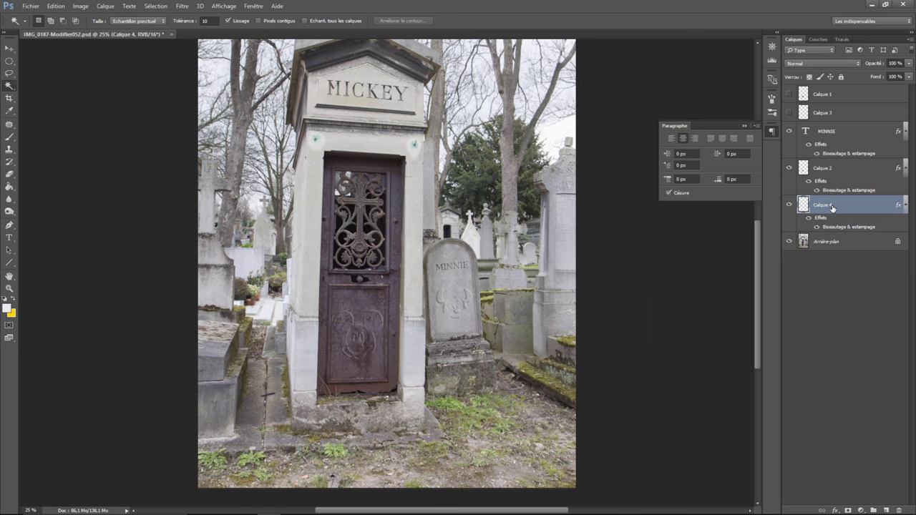
{"action": "left_click", "coordinate": [909, 77]}
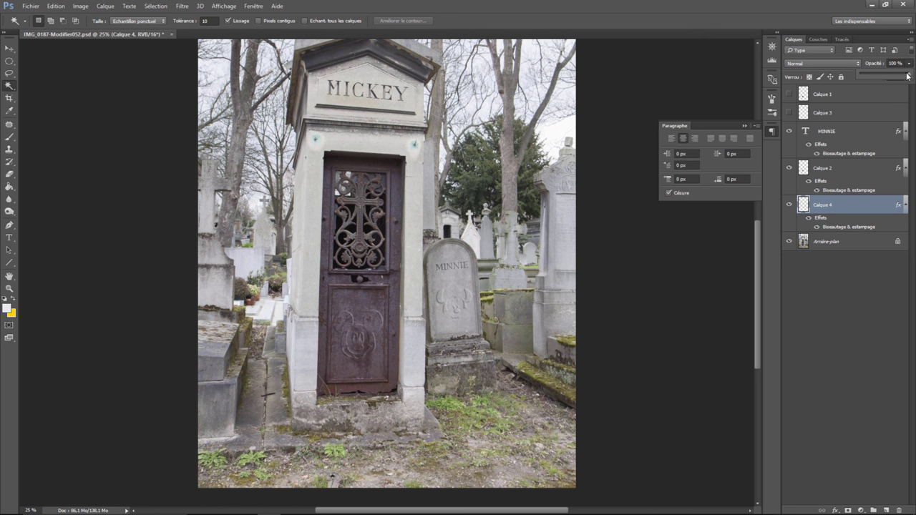
{"action": "mouse_move", "coordinate": [881, 77]}
{"action": "left_mouse_down"}
{"action": "mouse_move", "coordinate": [863, 80]}
{"action": "mouse_move", "coordinate": [893, 87]}
{"action": "left_mouse_up"}
{"action": "left_click", "coordinate": [173, 34]}
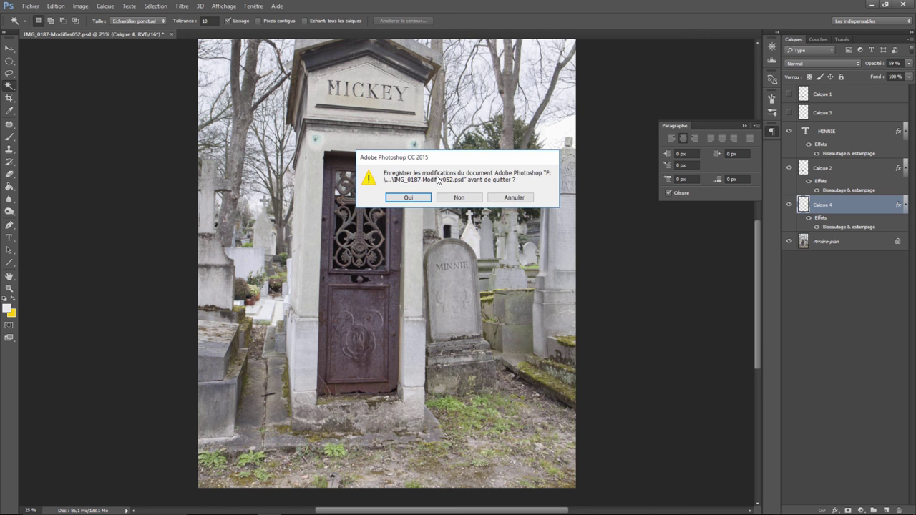
{"action": "left_click", "coordinate": [413, 199]}
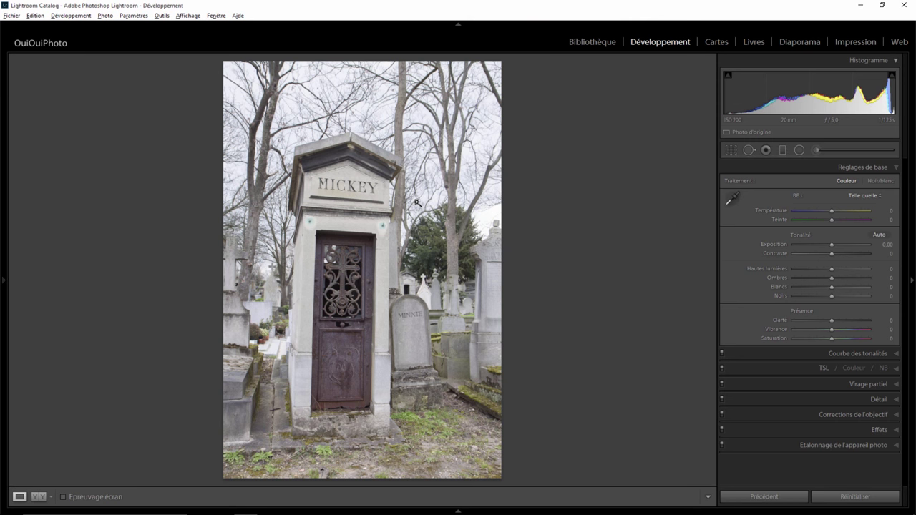
- Set Clarity to +59, zooming in to check the MINNIE headstone's detail
{"action": "left_click", "coordinate": [415, 358]}
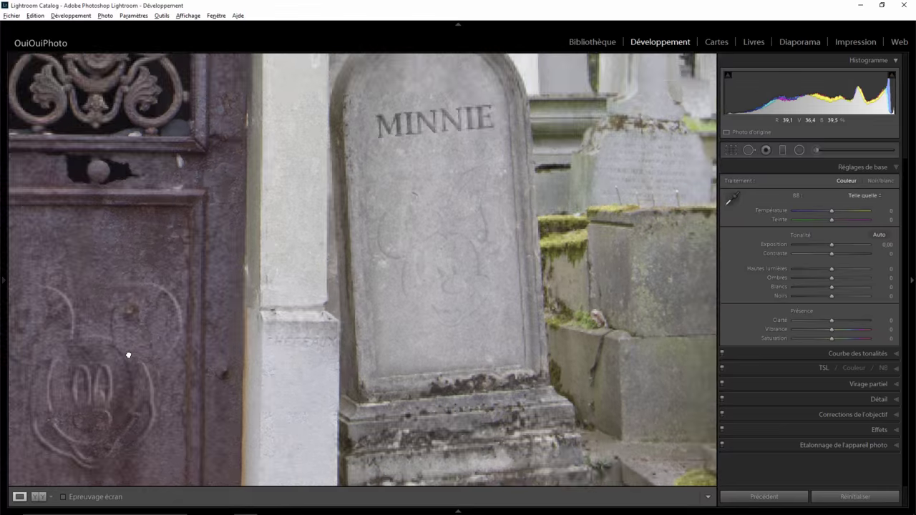
{"action": "left_click", "coordinate": [128, 354]}
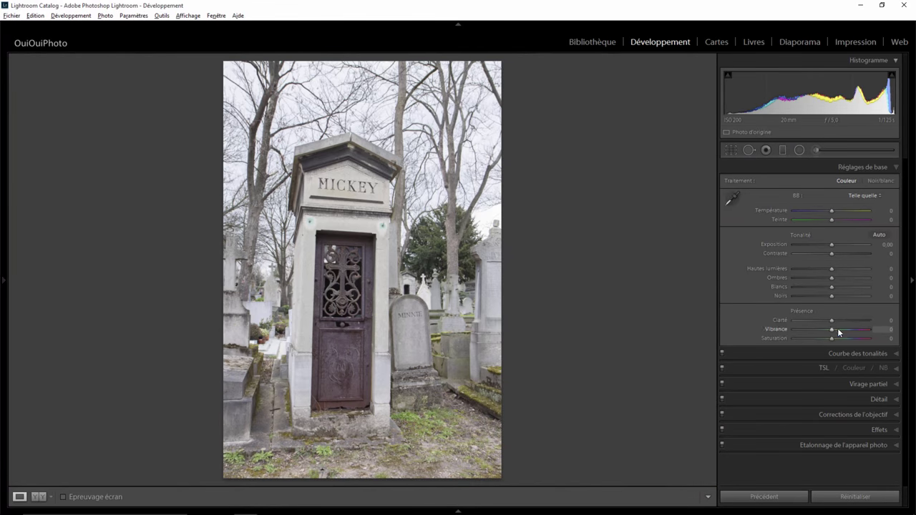
{"action": "left_click_drag", "start_coordinate": [832, 320], "coordinate": [854, 320]}
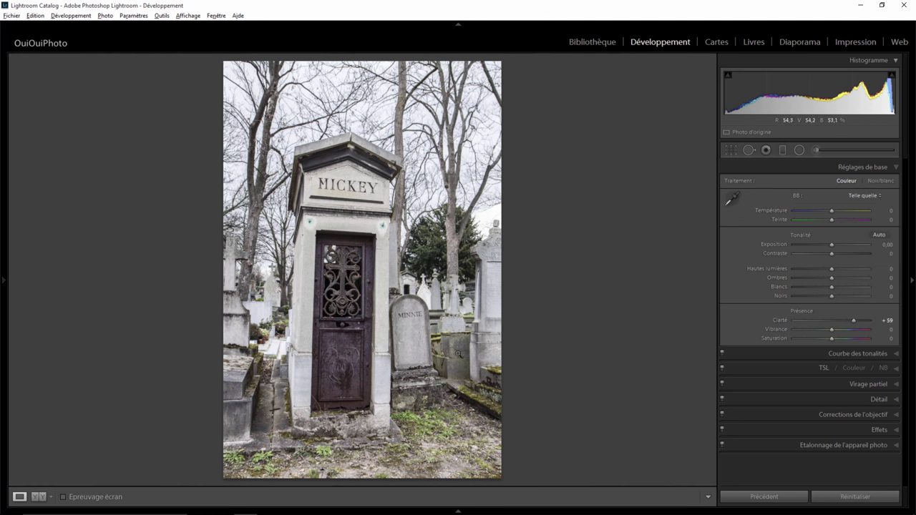
{"action": "left_click", "coordinate": [422, 353]}
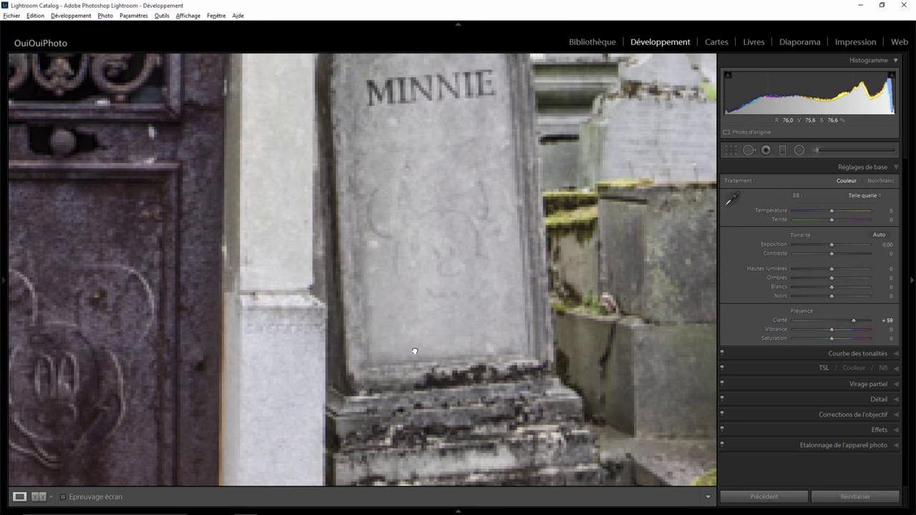
{"action": "left_click", "coordinate": [457, 268]}
{"action": "left_click", "coordinate": [411, 341]}
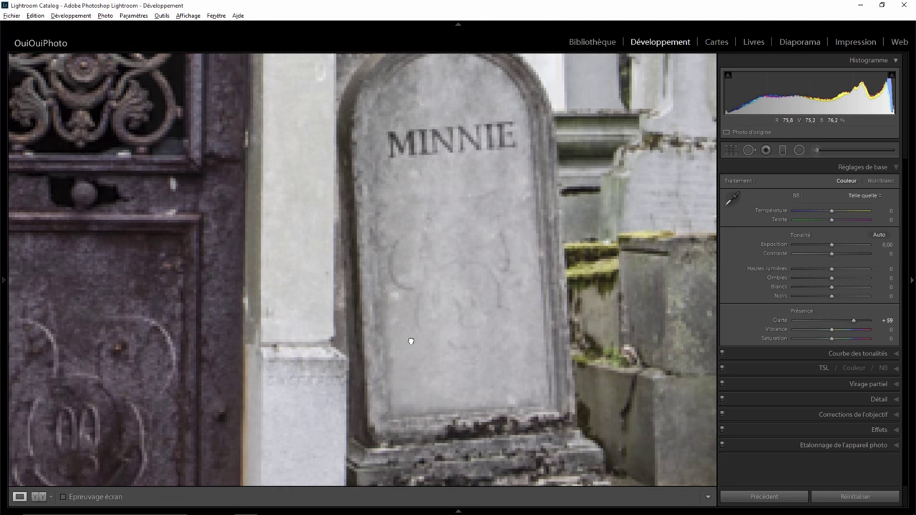
{"action": "left_click", "coordinate": [411, 342]}
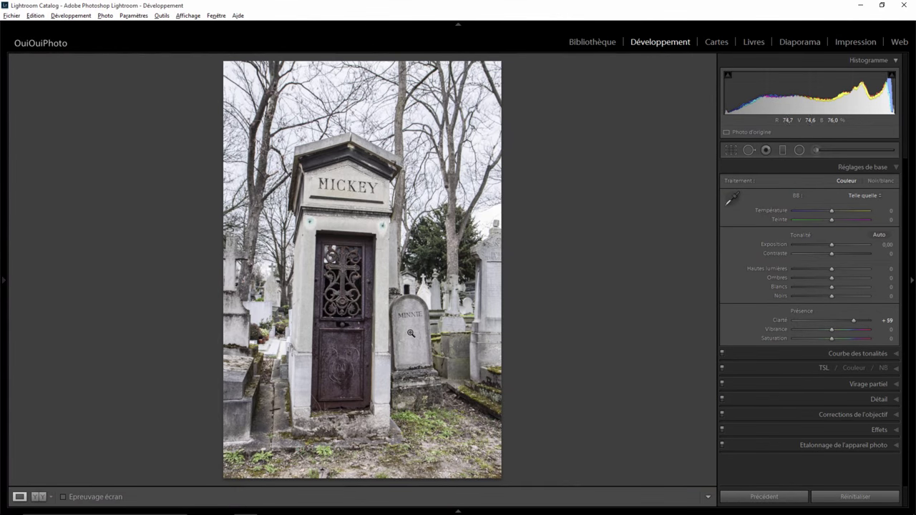
- Edit the original layered photo in Photoshop
{"action": "right_click", "coordinate": [410, 334]}
{"action": "mouse_move", "coordinate": [446, 137]}
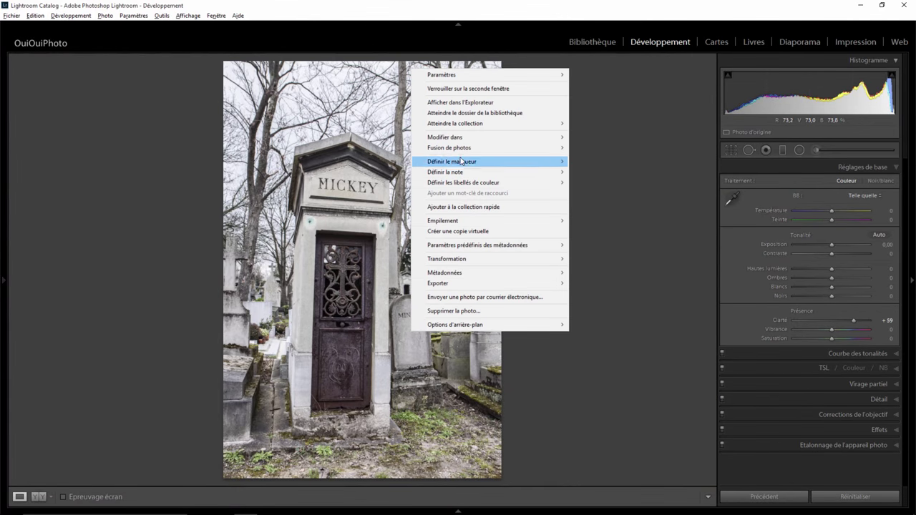
{"action": "left_click", "coordinate": [618, 137]}
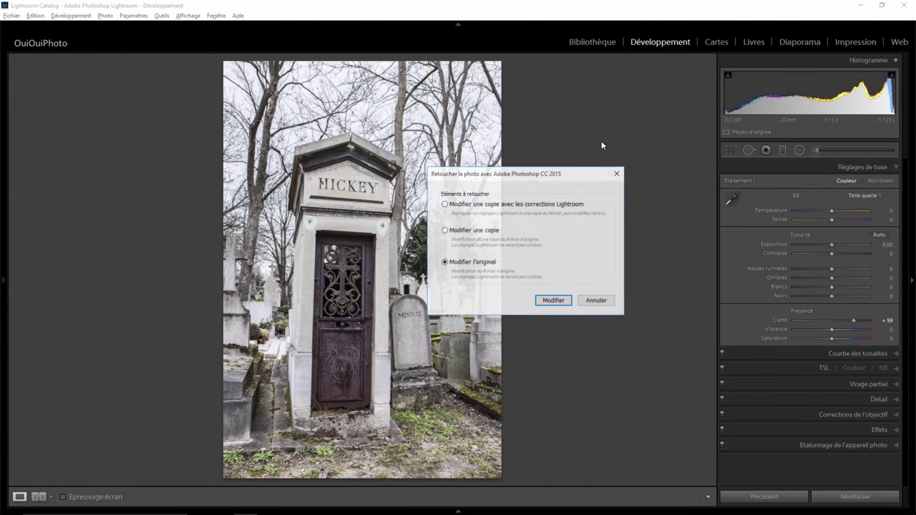
{"action": "left_click", "coordinate": [553, 301]}
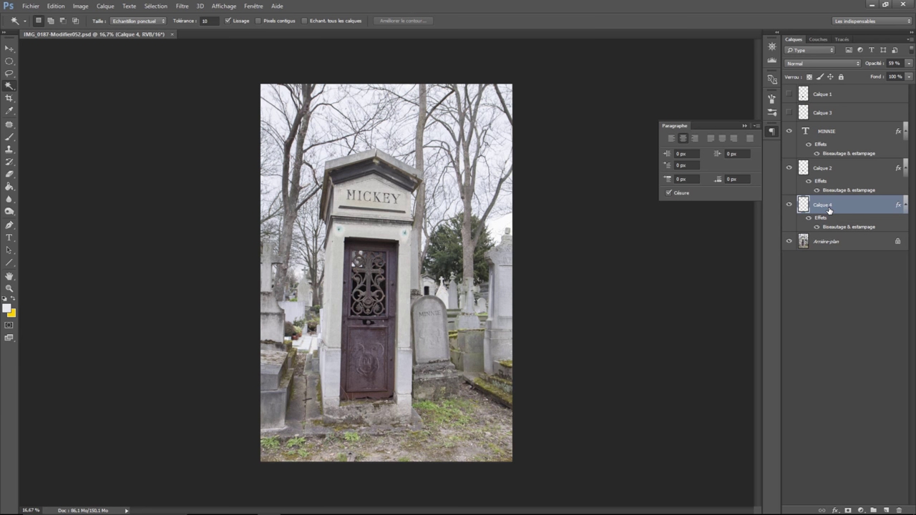
- Raise Calque 4's opacity to 96%, then save and close the PSD
{"action": "left_click", "coordinate": [909, 65]}
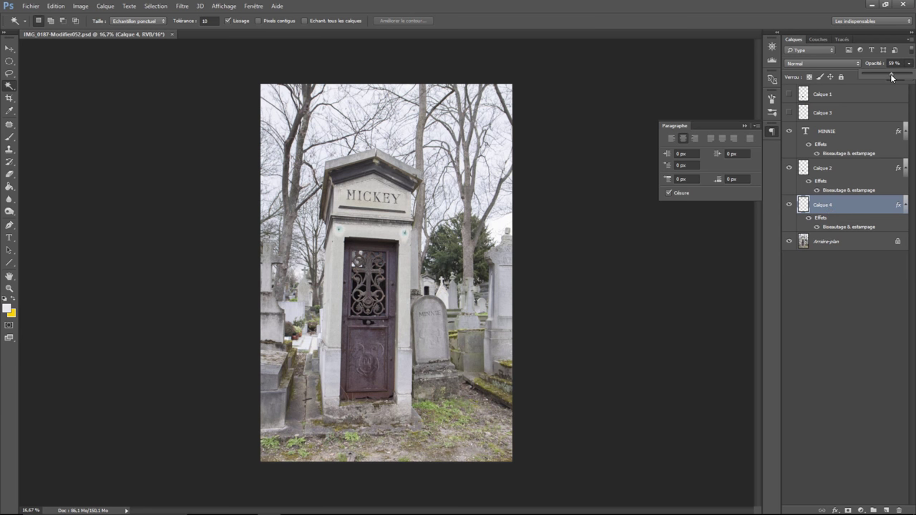
{"action": "left_click_drag", "start_coordinate": [892, 74], "coordinate": [912, 75]}
{"action": "left_click", "coordinate": [175, 34]}
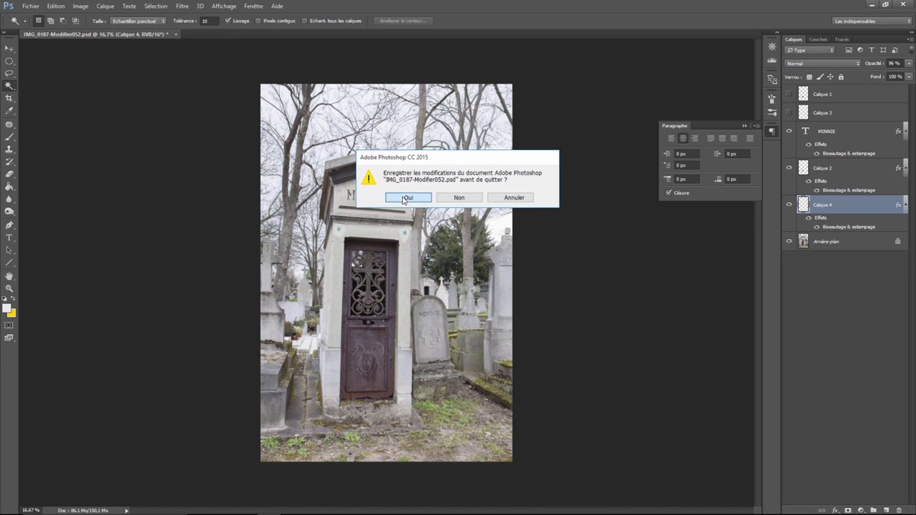
{"action": "left_click", "coordinate": [408, 198]}
- Raise Clarity to +77 and start a crop locked to the Original aspect ratio
{"action": "mouse_move", "coordinate": [831, 320]}
{"action": "left_mouse_down"}
{"action": "mouse_move", "coordinate": [860, 321]}
{"action": "mouse_move", "coordinate": [860, 330]}
{"action": "left_mouse_up"}
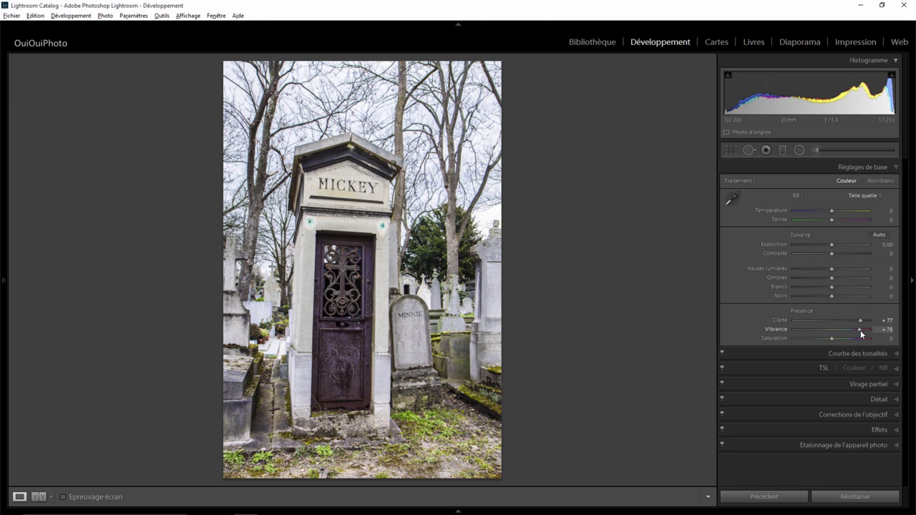
{"action": "left_click", "coordinate": [731, 150]}
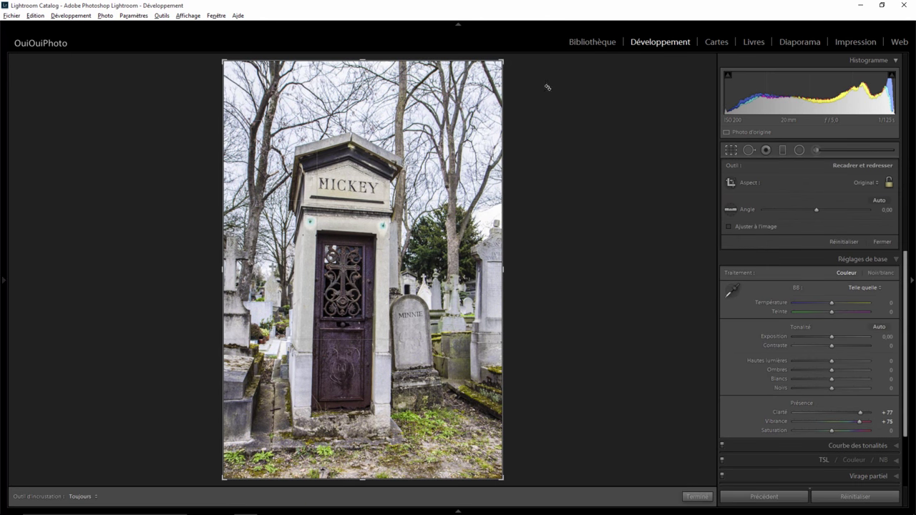
{"action": "left_click_drag", "start_coordinate": [503, 62], "coordinate": [490, 91]}
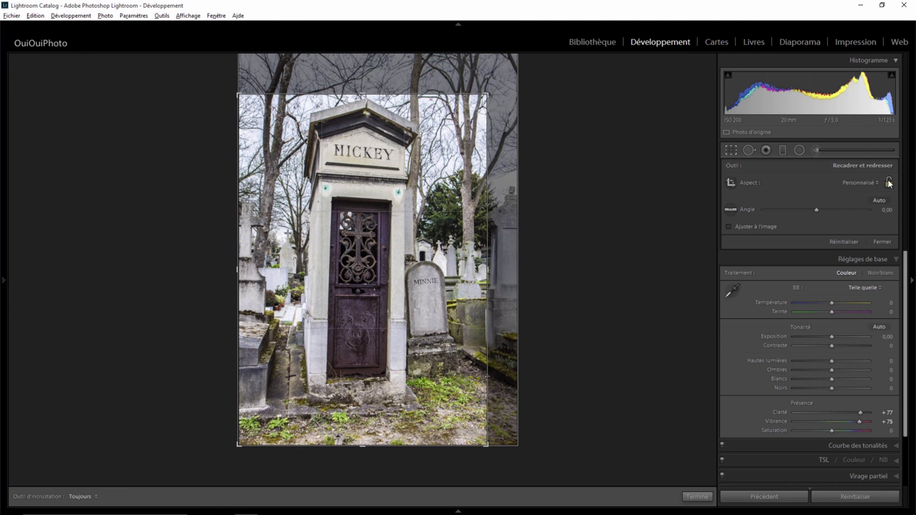
{"action": "left_click", "coordinate": [852, 184]}
{"action": "left_click", "coordinate": [849, 202]}
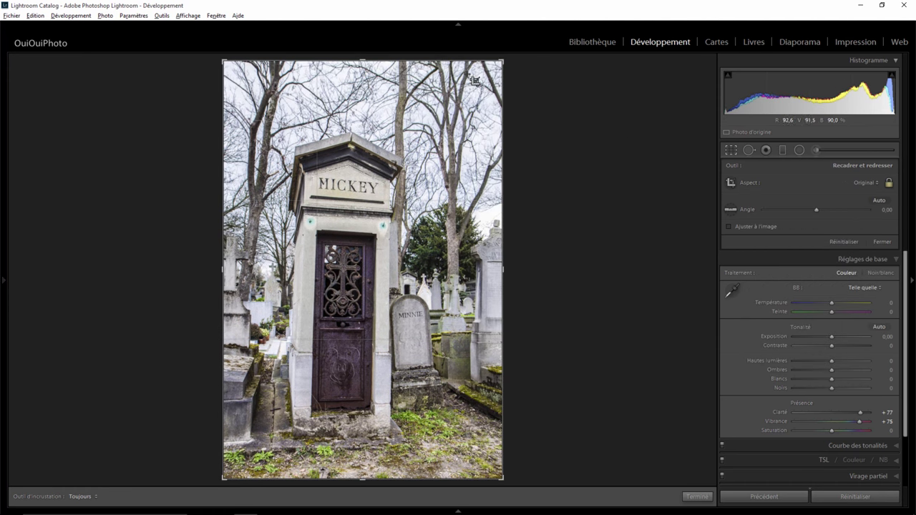
- Tighten the crop around the MICKEY tomb and MINNIE headstone, and apply it
{"action": "left_click_drag", "start_coordinate": [499, 63], "coordinate": [486, 86]}
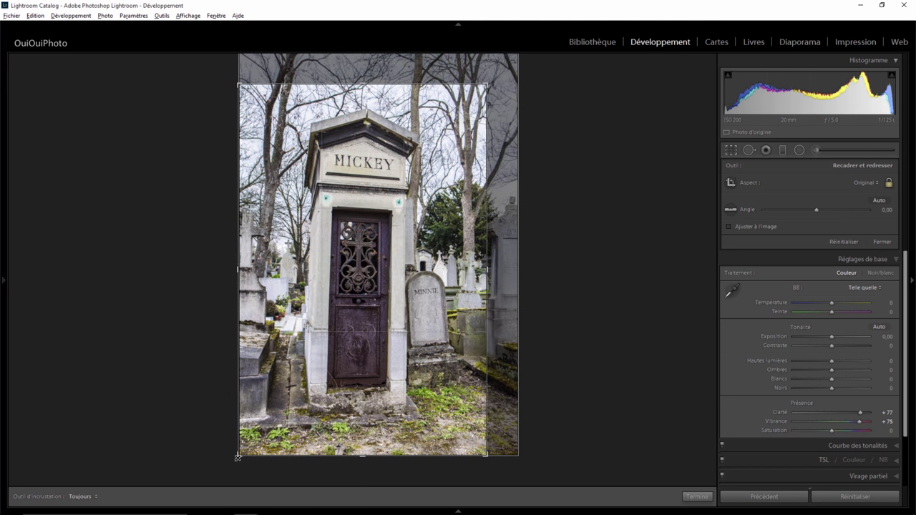
{"action": "left_click_drag", "start_coordinate": [241, 457], "coordinate": [253, 434]}
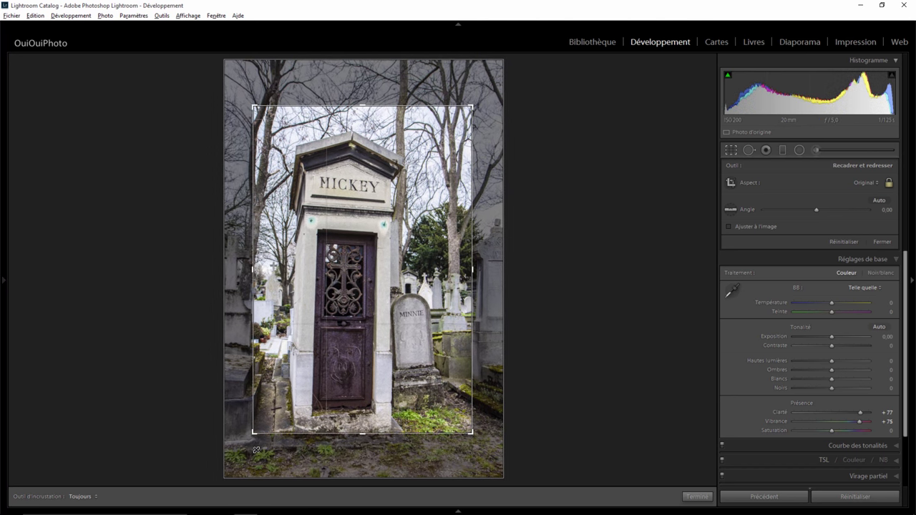
{"action": "left_click_drag", "start_coordinate": [345, 294], "coordinate": [346, 274]}
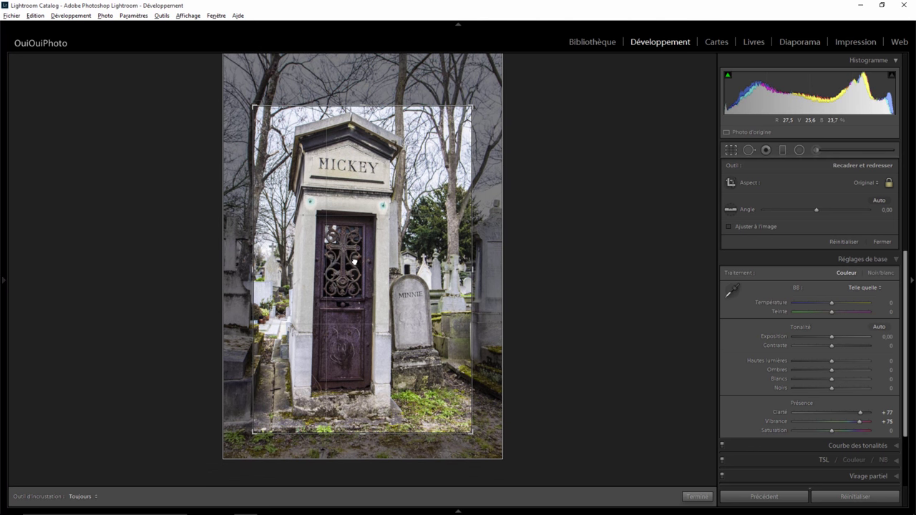
{"action": "left_click_drag", "start_coordinate": [389, 107], "coordinate": [387, 102]}
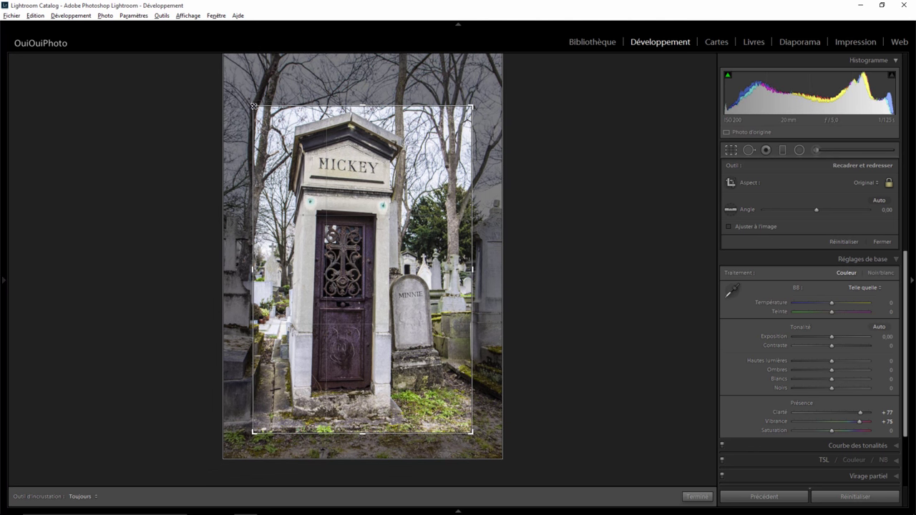
{"action": "left_click_drag", "start_coordinate": [474, 105], "coordinate": [480, 98]}
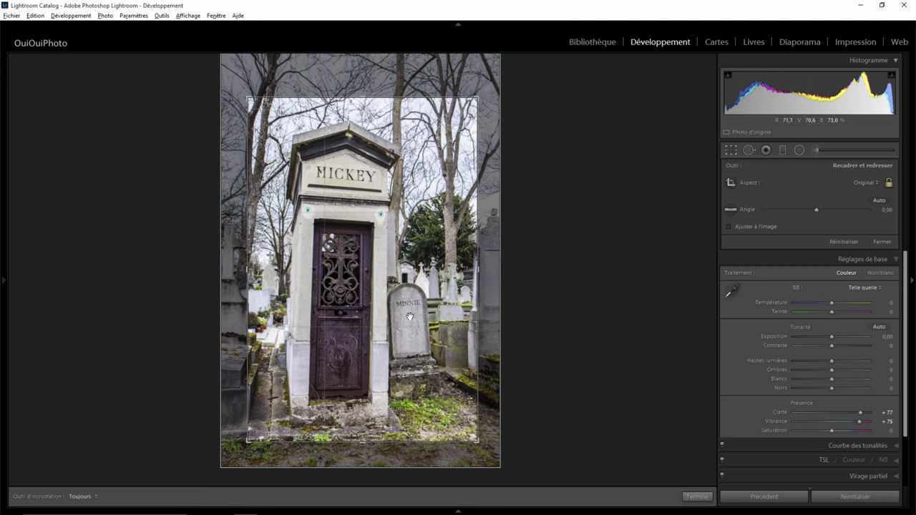
{"action": "left_click_drag", "start_coordinate": [401, 327], "coordinate": [401, 321]}
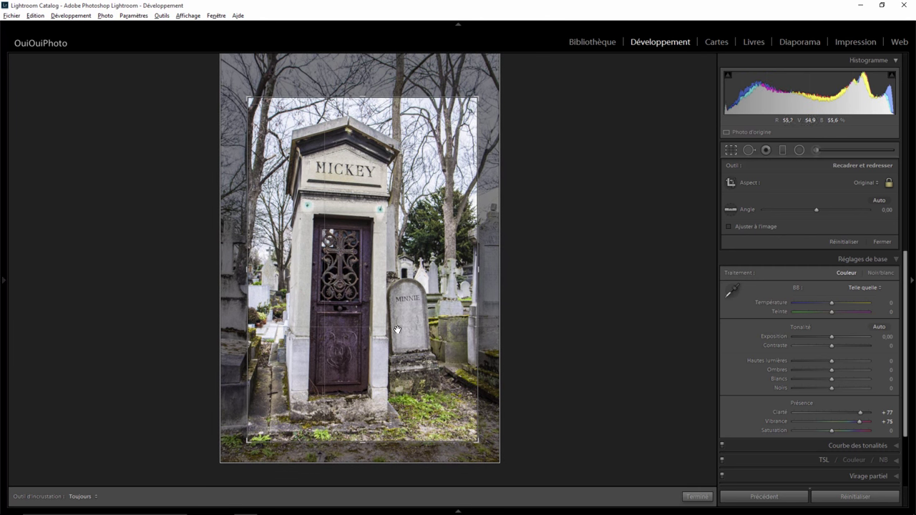
{"action": "key", "text": "Return"}
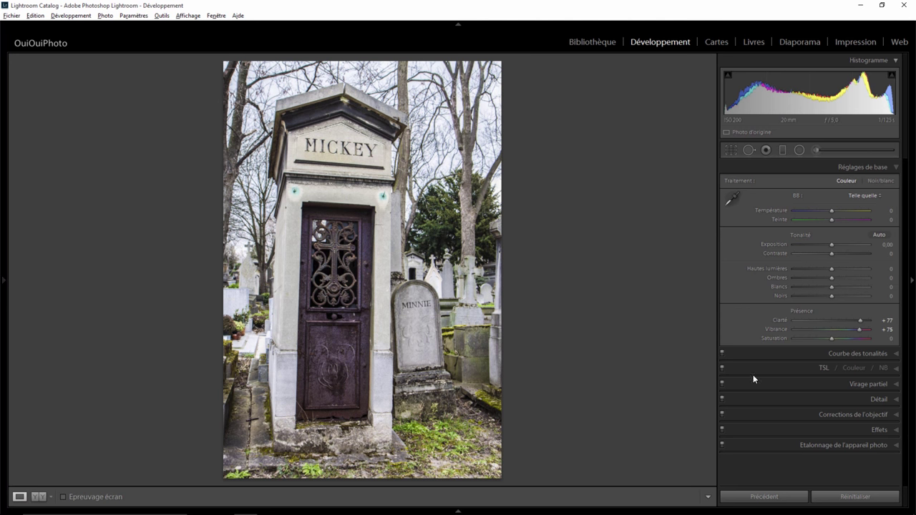
- Add a post-crop vignette with amount -16 to darken the photo's edges
{"action": "left_click", "coordinate": [895, 431]}
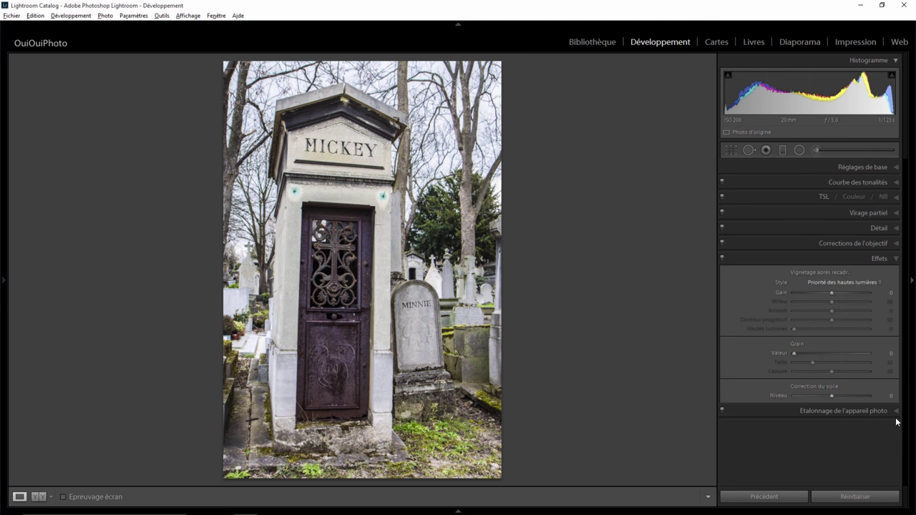
{"action": "left_click_drag", "start_coordinate": [832, 291], "coordinate": [824, 292]}
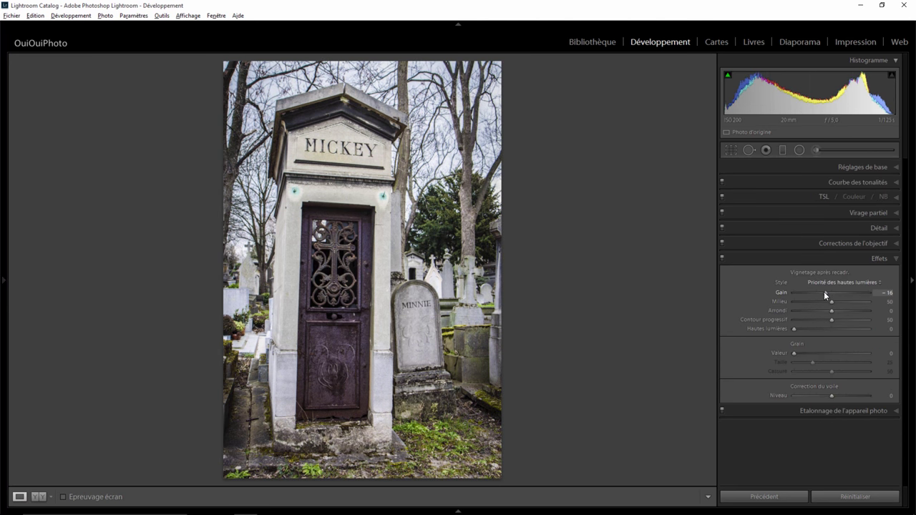